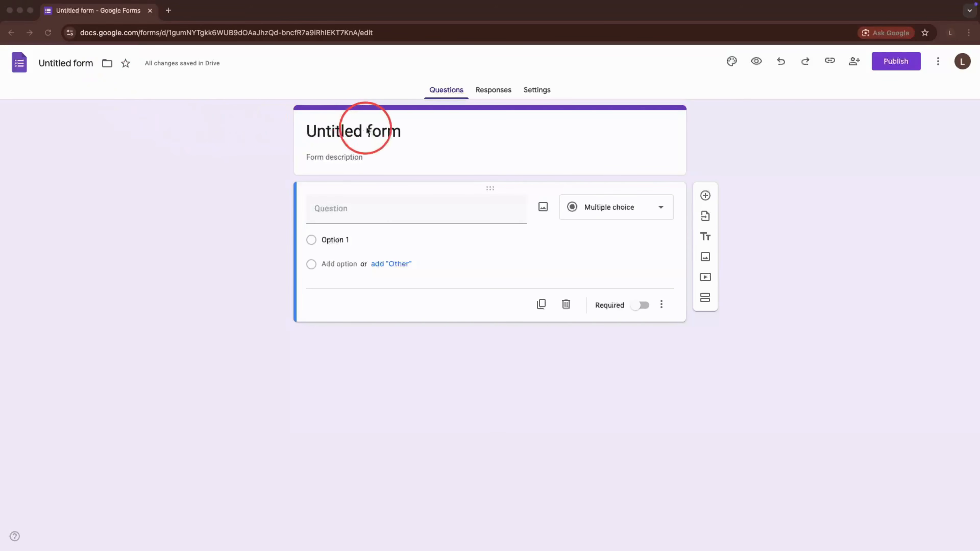
{"action": "left_click", "coordinate": [398, 131]}
{"action": "left_click_drag", "start_coordinate": [401, 131], "coordinate": [305, 133]}
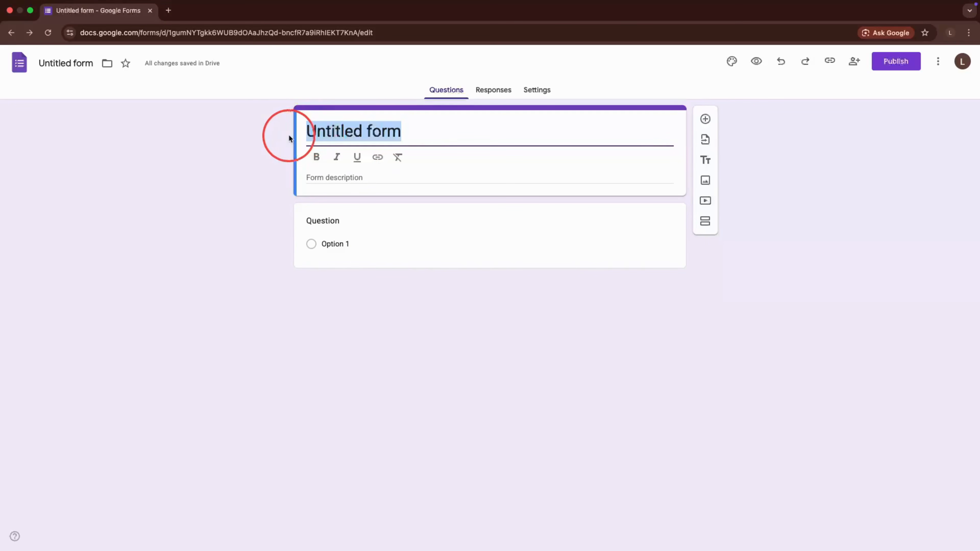
{"action": "left_click", "coordinate": [287, 159]}
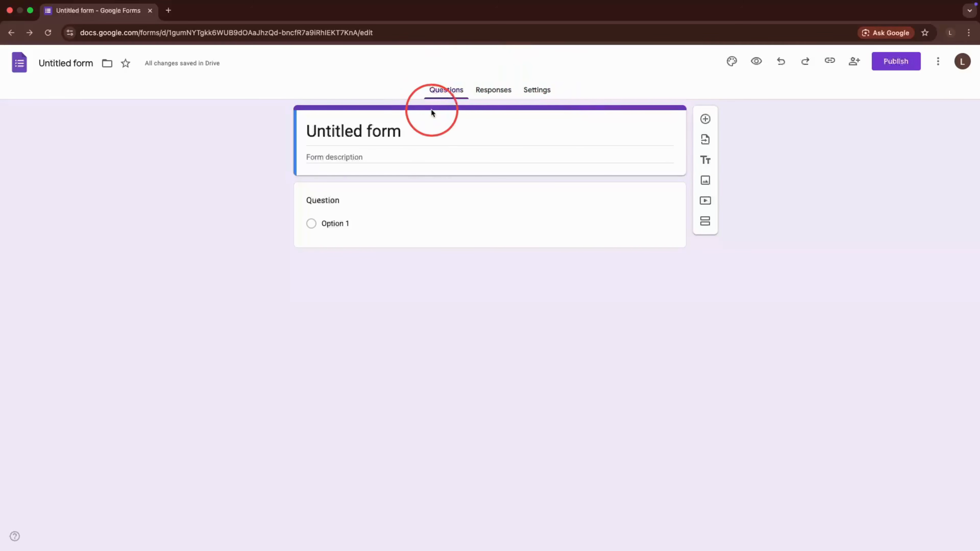
Step: Look over the form's Responses and Settings sections, and return to its questions
{"action": "left_click", "coordinate": [501, 99]}
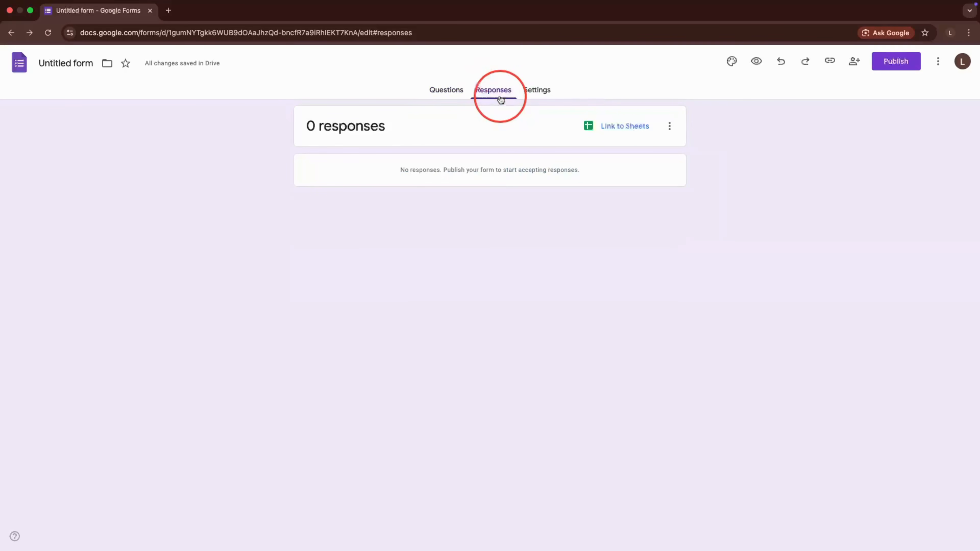
{"action": "left_click", "coordinate": [541, 92]}
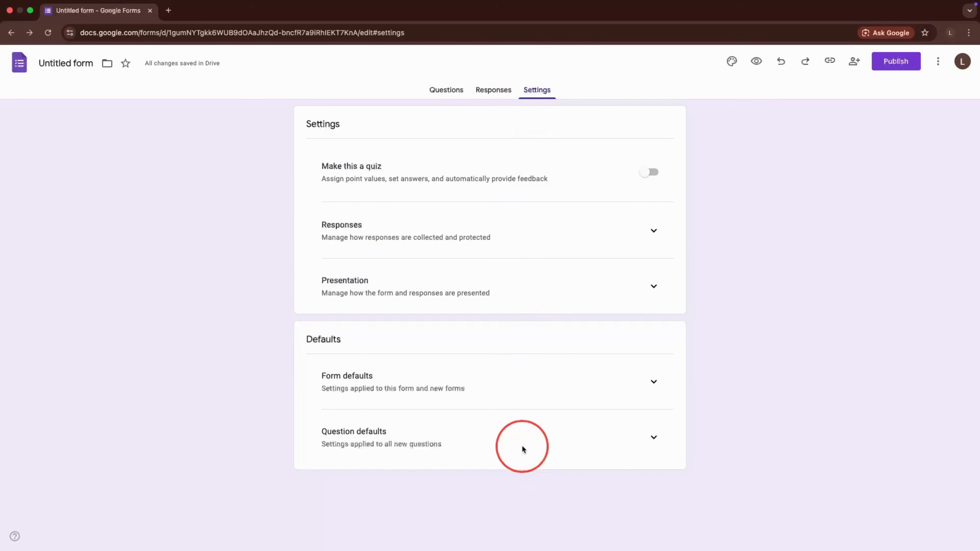
{"action": "left_click", "coordinate": [449, 91]}
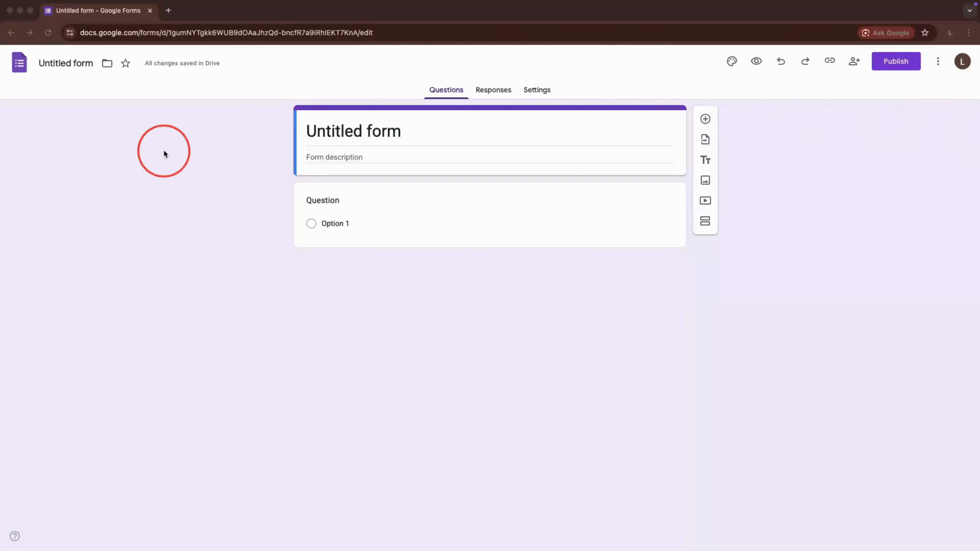
Step: Title the form "Form Name" and enter "Description goes here" as its description
{"action": "left_click", "coordinate": [351, 132]}
{"action": "left_click_drag", "start_coordinate": [402, 130], "coordinate": [294, 134]}
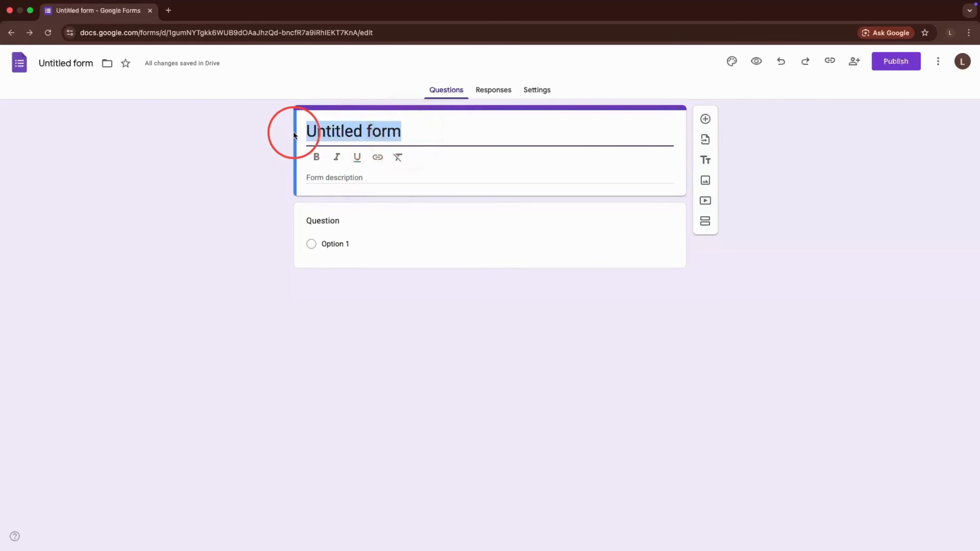
{"action": "type", "text": "Form Name"}
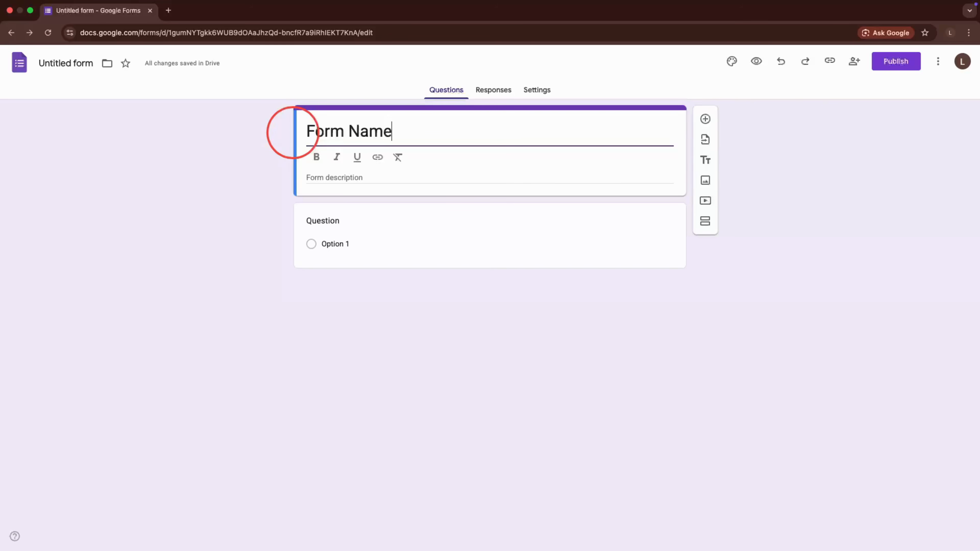
{"action": "left_click", "coordinate": [330, 177]}
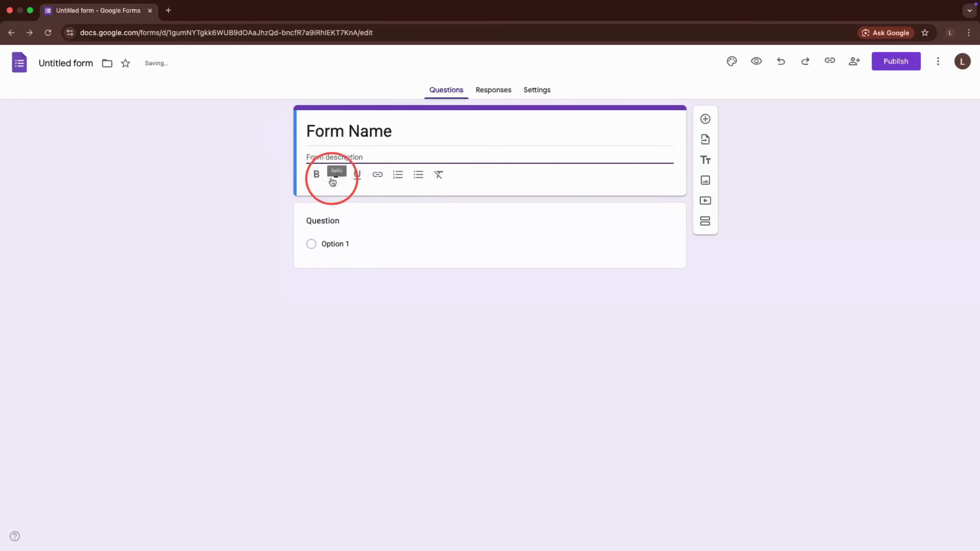
{"action": "type", "text": "Description goes here"}
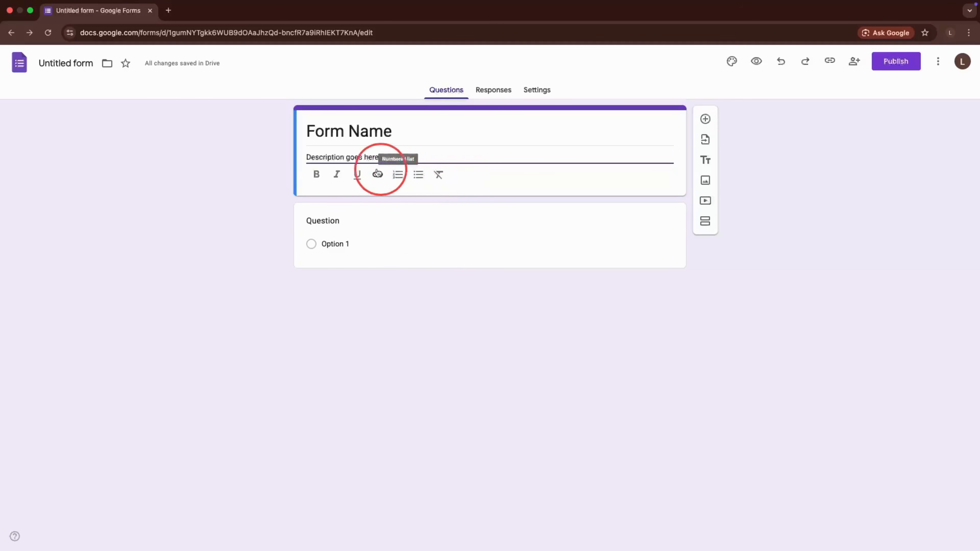
Step: Format the word "Description" in the form description as bold, italic and underlined
{"action": "left_click", "coordinate": [319, 159]}
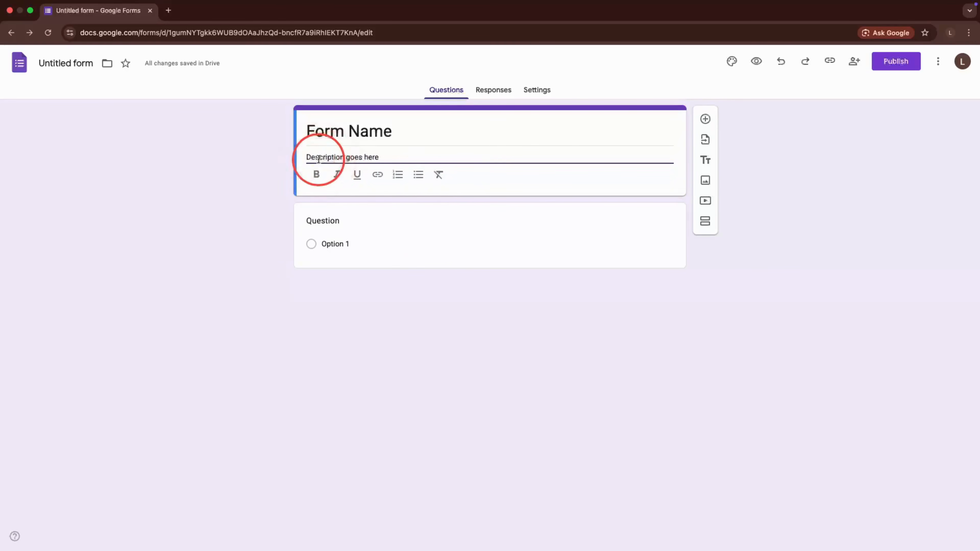
{"action": "left_click_drag", "start_coordinate": [294, 157], "coordinate": [345, 157]}
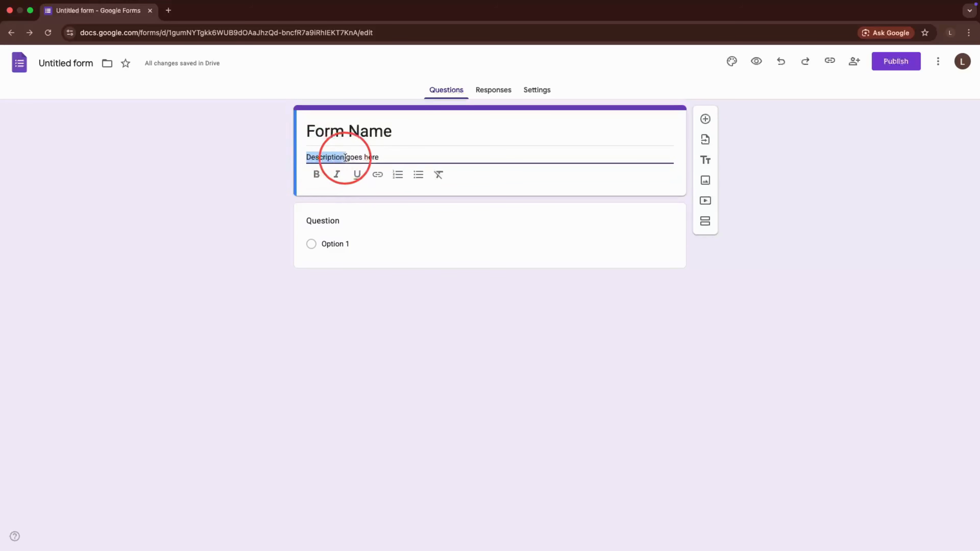
{"action": "left_click", "coordinate": [316, 175]}
{"action": "left_click", "coordinate": [336, 173]}
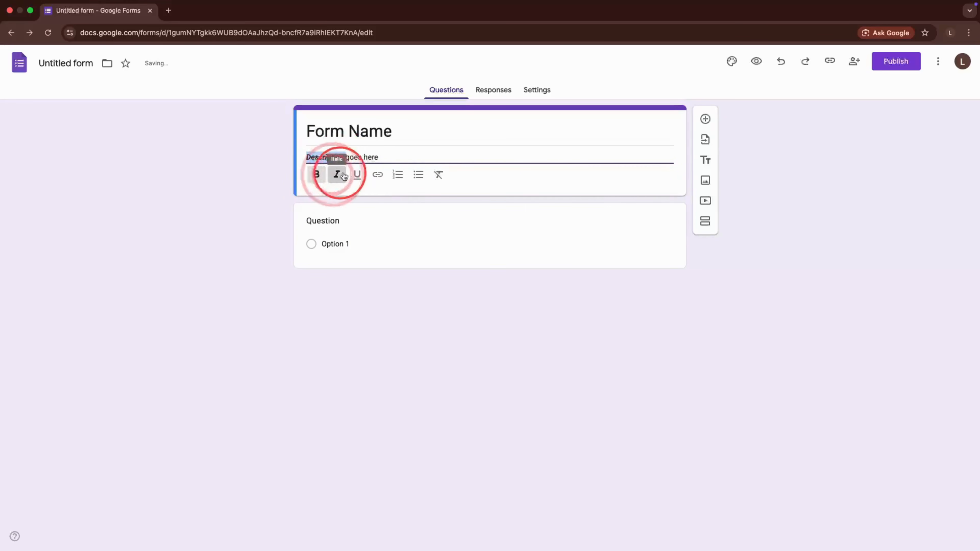
{"action": "left_click", "coordinate": [356, 174]}
{"action": "left_click", "coordinate": [402, 155]}
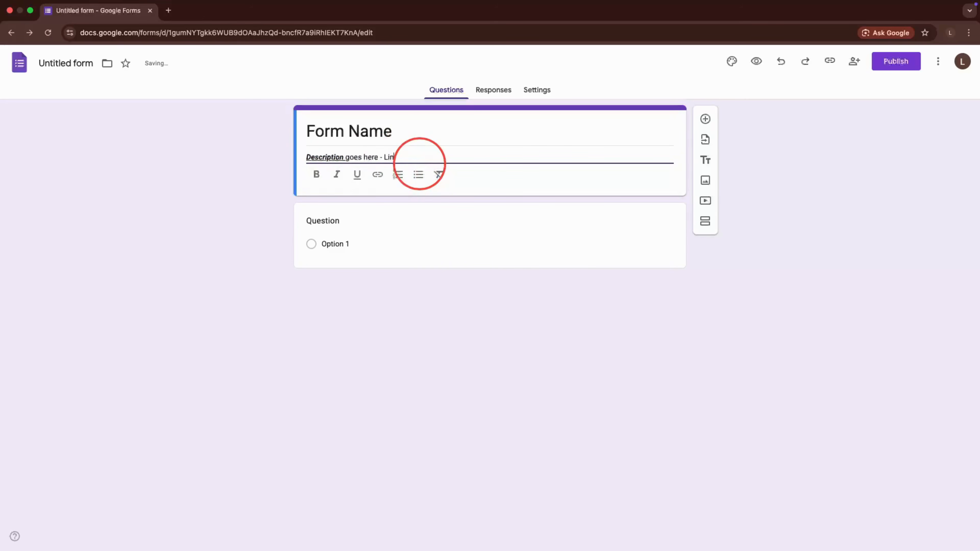
{"action": "triple_click", "coordinate": [394, 158]}
{"action": "left_click", "coordinate": [394, 157]}
{"action": "left_click_drag", "start_coordinate": [385, 157], "coordinate": [399, 159]}
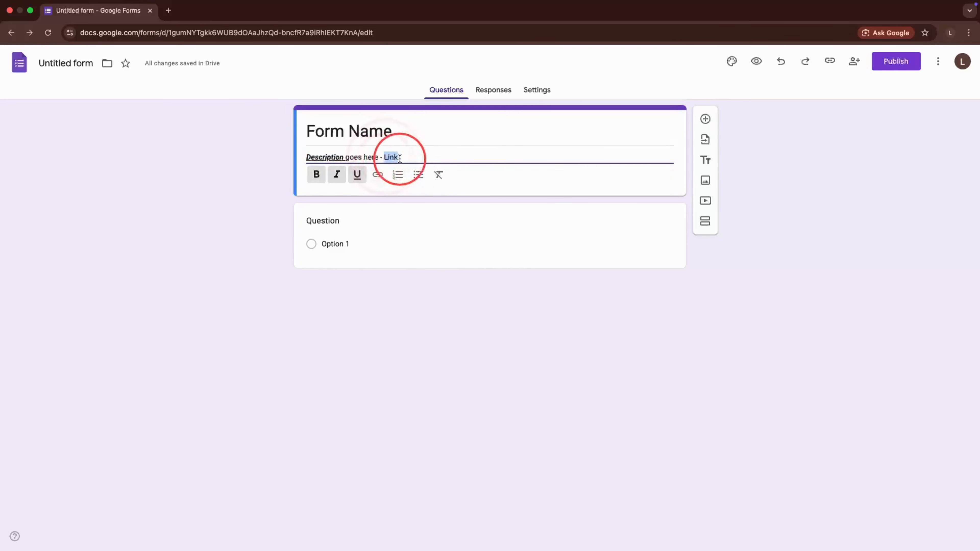
{"action": "left_click", "coordinate": [377, 175]}
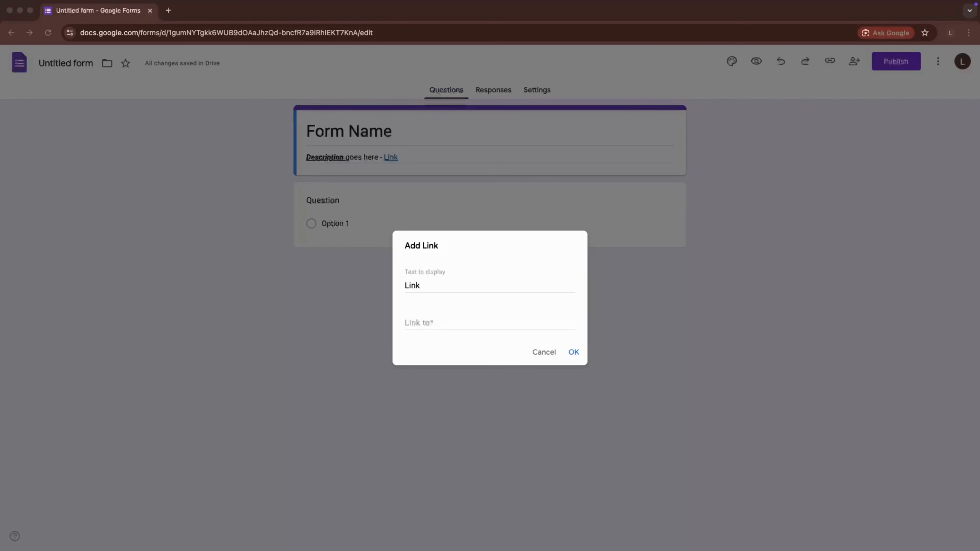
{"action": "left_click", "coordinate": [423, 326]}
{"action": "type", "text": "https://www.google.com"}
{"action": "left_click", "coordinate": [573, 351]}
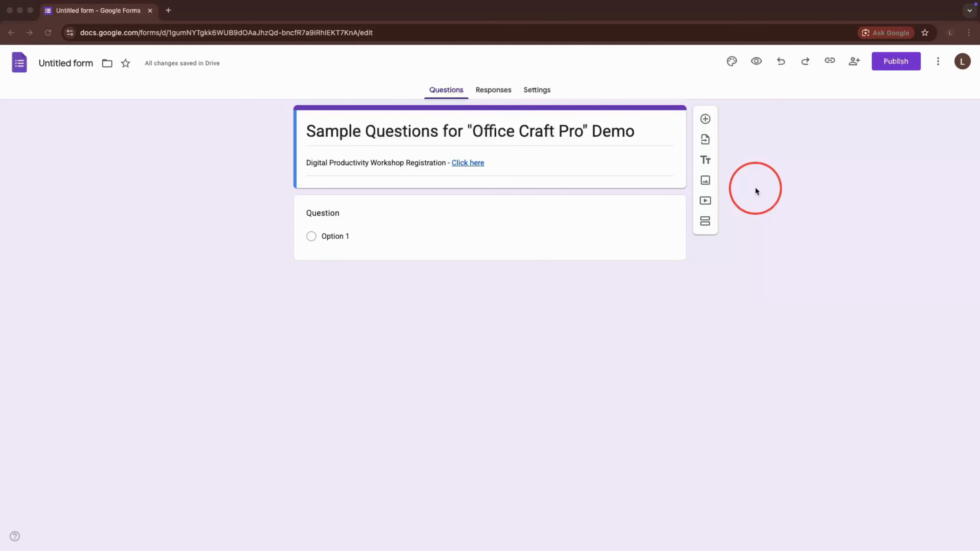
Step: Customize the form theme with the multicoloured yarn header image from the Work and School collection
{"action": "left_click", "coordinate": [732, 61]}
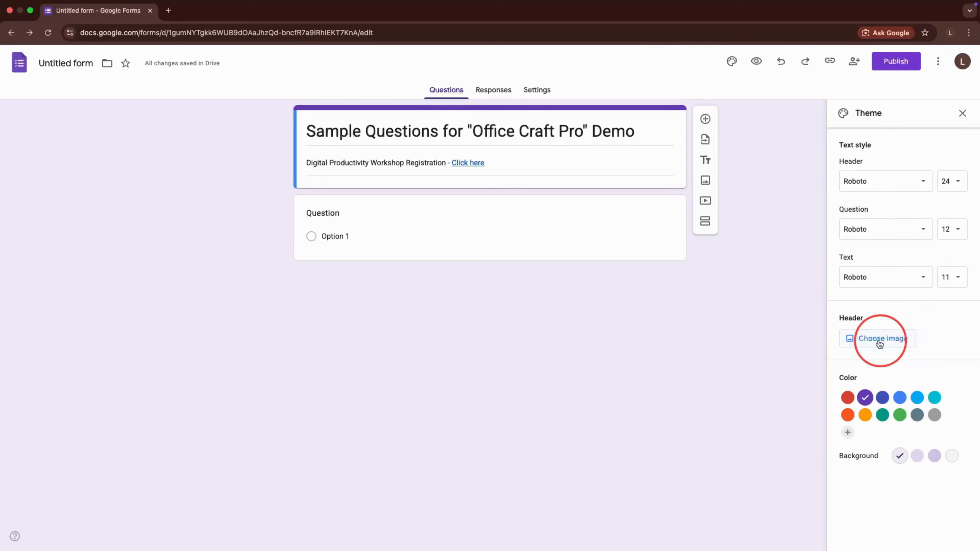
{"action": "left_click", "coordinate": [900, 340]}
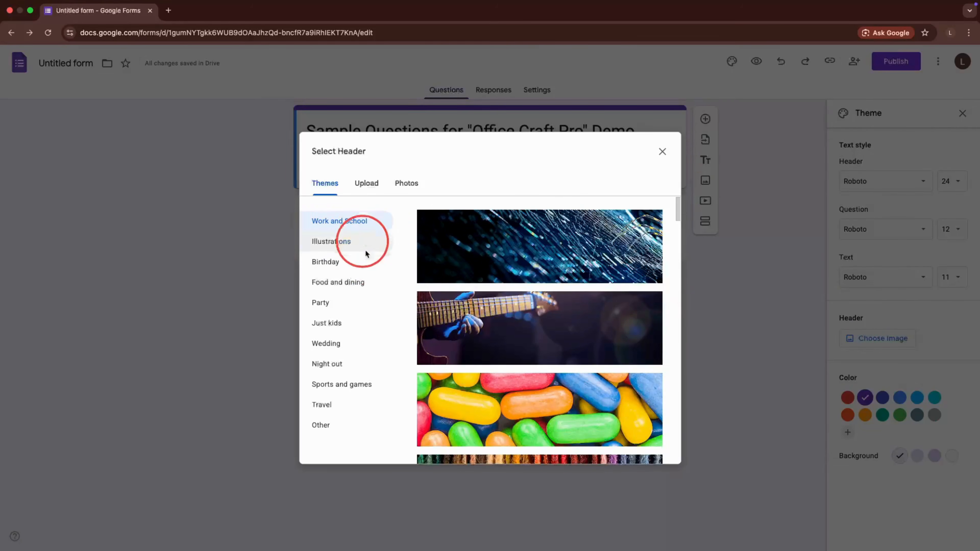
{"action": "scroll", "coordinate": [536, 336], "scroll_direction": "down", "scroll_amount": 3}
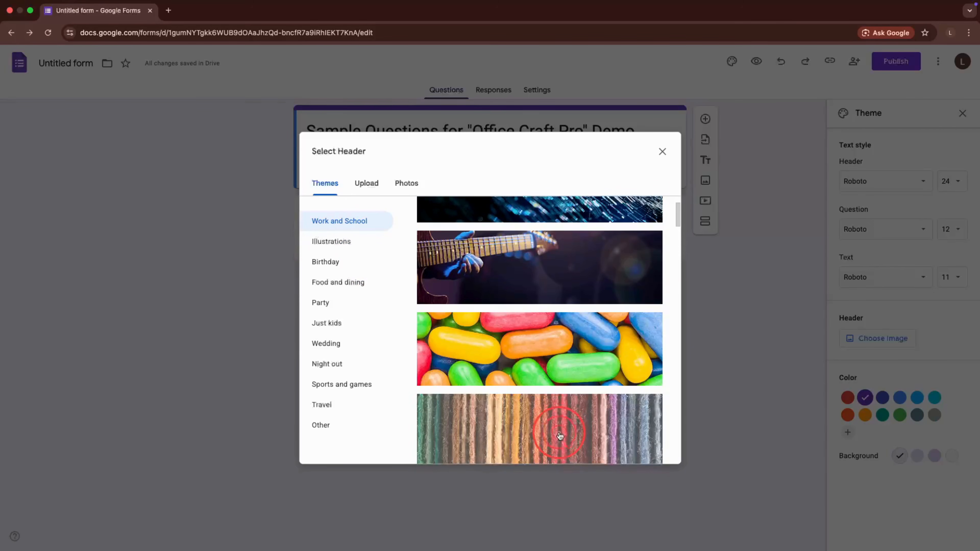
{"action": "left_click", "coordinate": [559, 435]}
{"action": "left_click", "coordinate": [656, 452]}
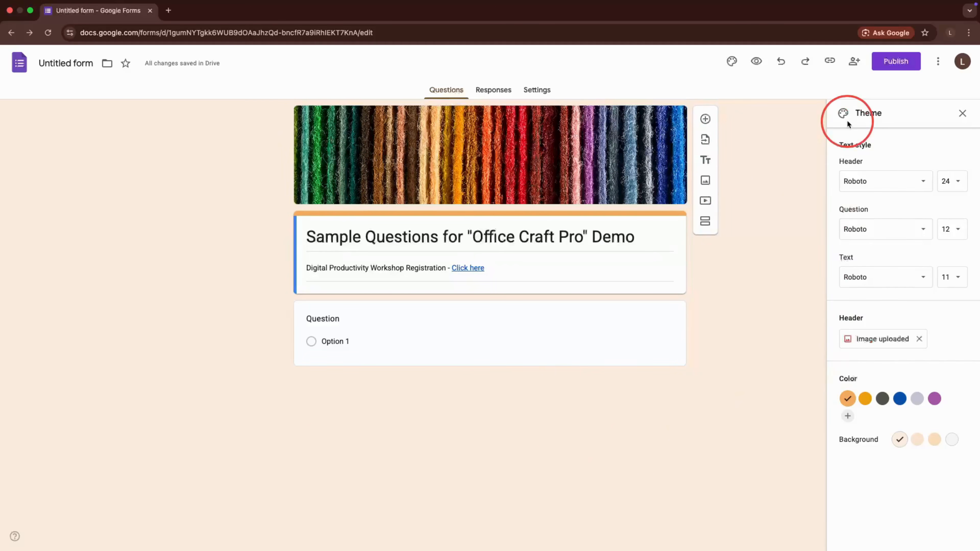
Step: Examine the theme's text style options, checking the fonts and sizes offered for header, question and text
{"action": "left_click_drag", "start_coordinate": [835, 146], "coordinate": [877, 149]}
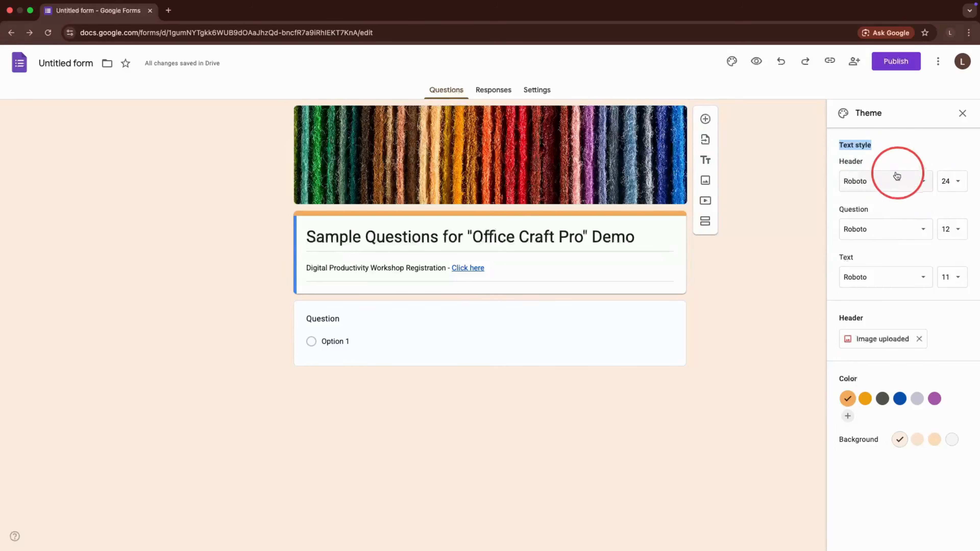
{"action": "left_click", "coordinate": [878, 164]}
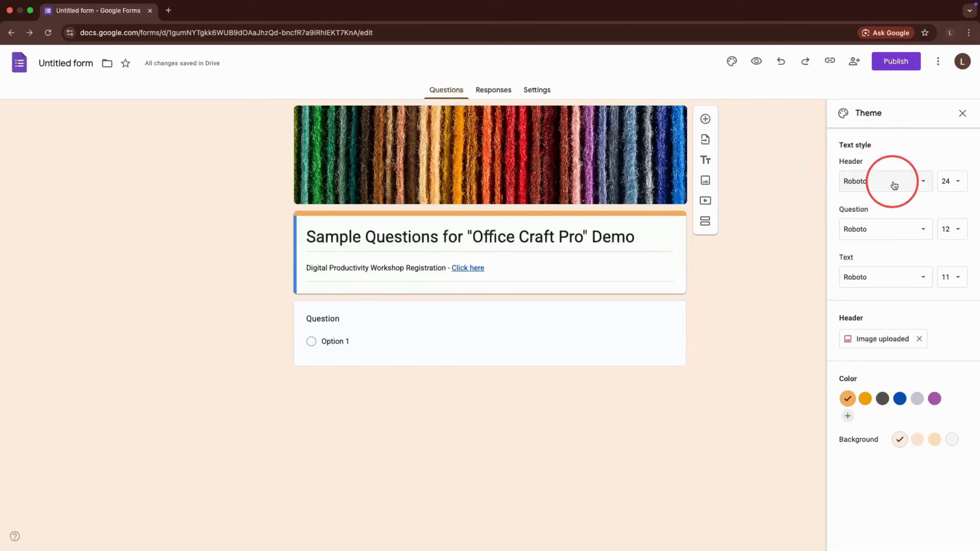
{"action": "left_click", "coordinate": [952, 187]}
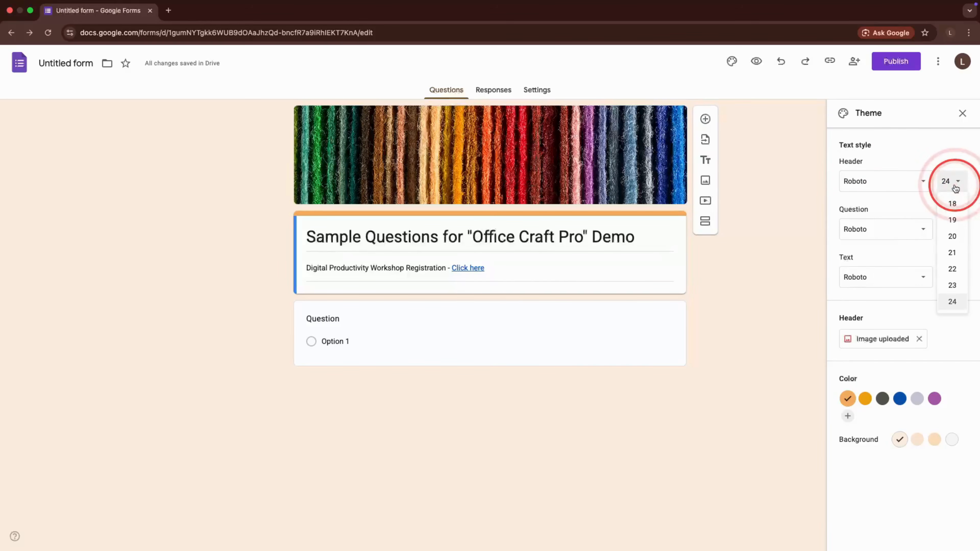
{"action": "left_click", "coordinate": [953, 189]}
{"action": "left_click_drag", "start_coordinate": [841, 209], "coordinate": [873, 210]}
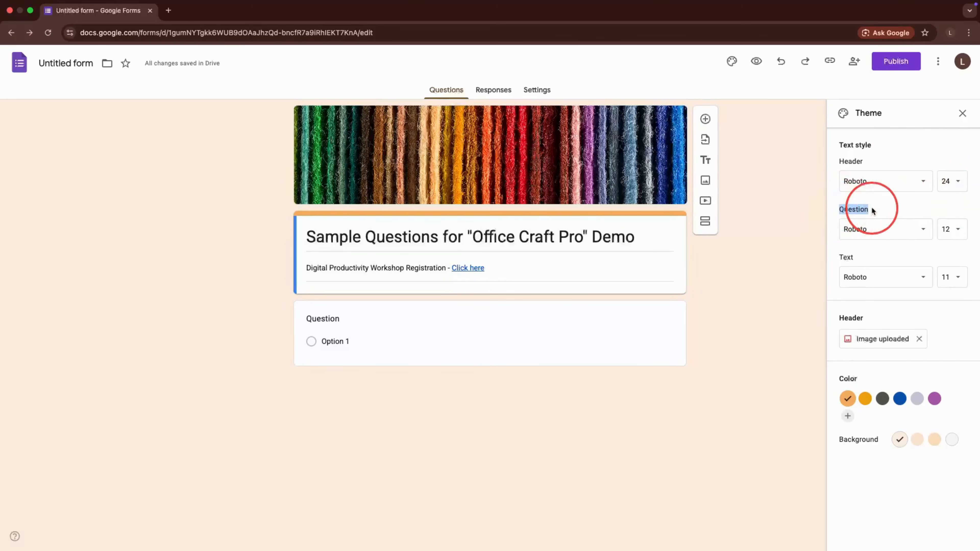
{"action": "left_click", "coordinate": [869, 238]}
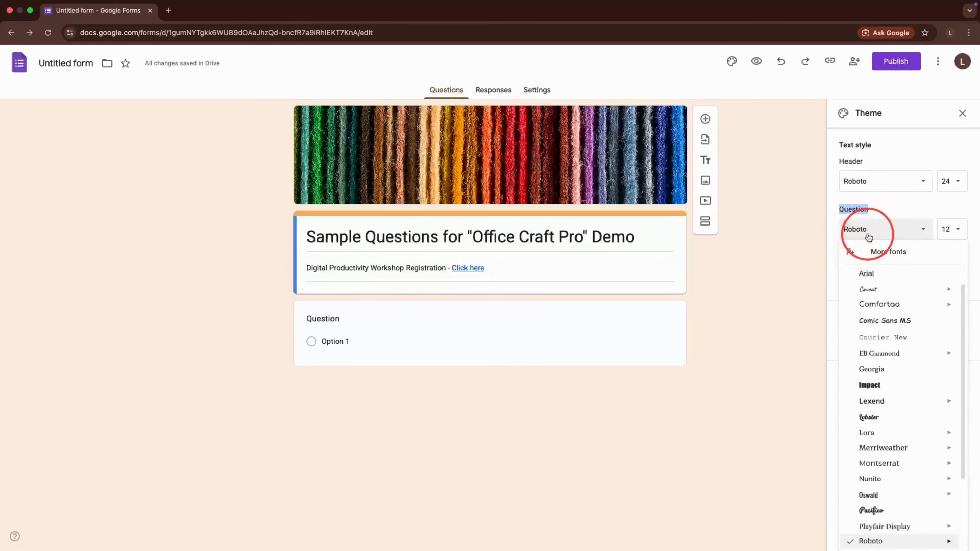
{"action": "left_click", "coordinate": [884, 197]}
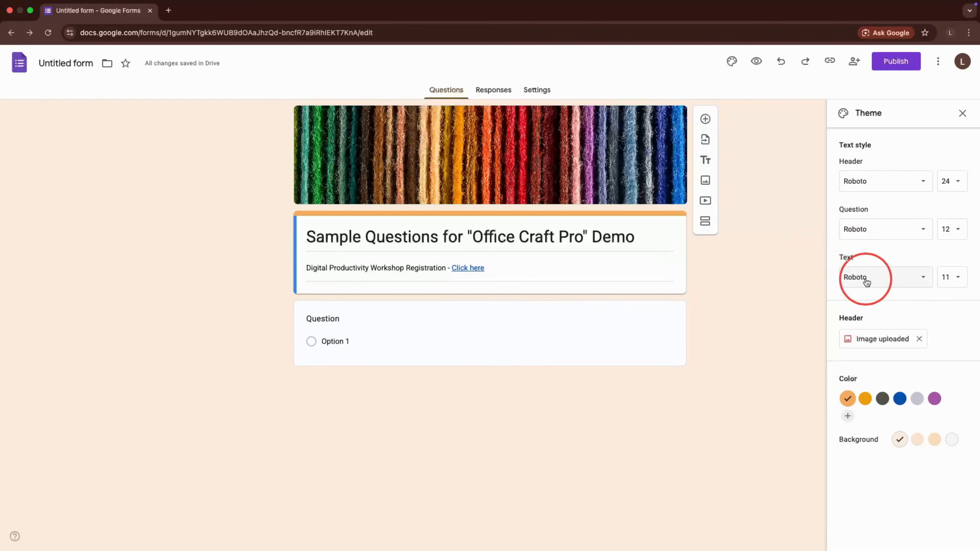
{"action": "left_click", "coordinate": [917, 279]}
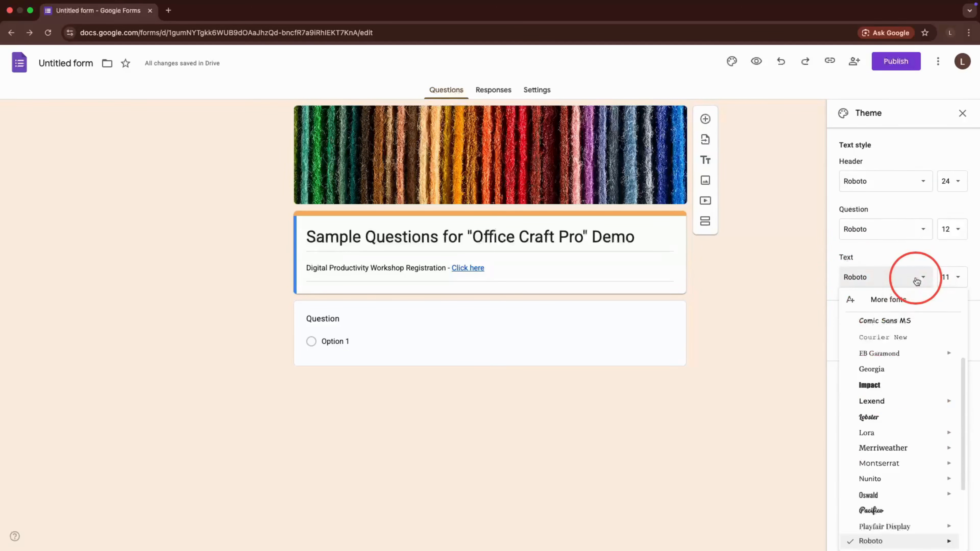
{"action": "left_click", "coordinate": [911, 250]}
{"action": "left_click", "coordinate": [949, 279]}
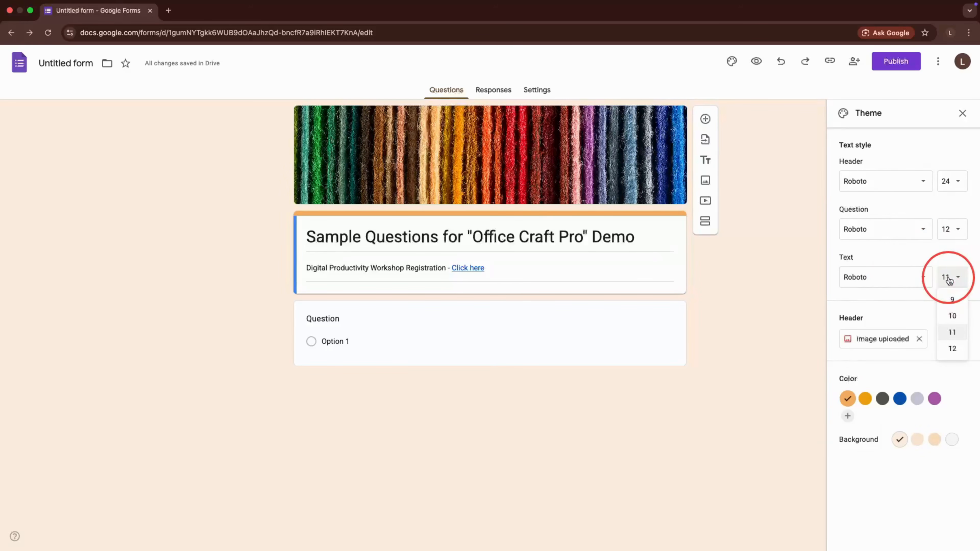
{"action": "left_click", "coordinate": [881, 250]}
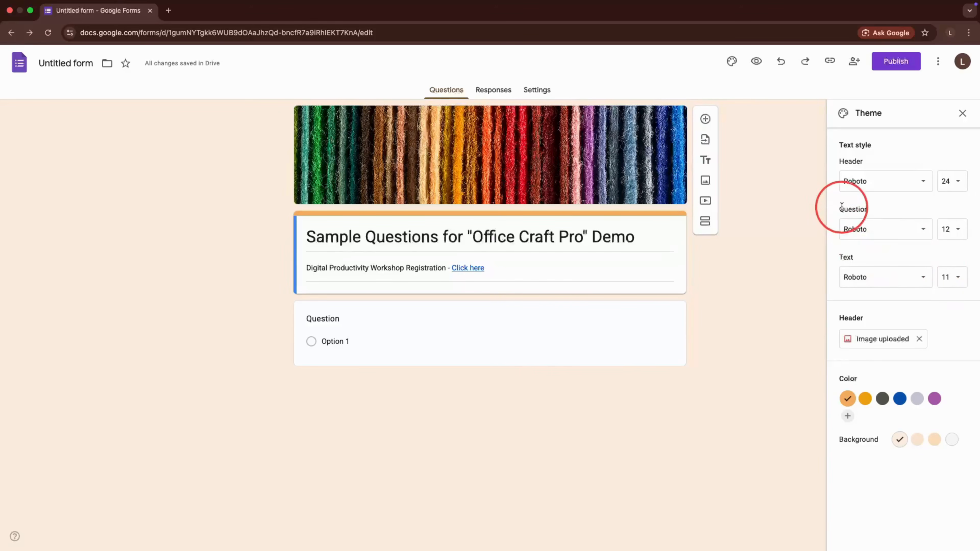
{"action": "left_click", "coordinate": [945, 235]}
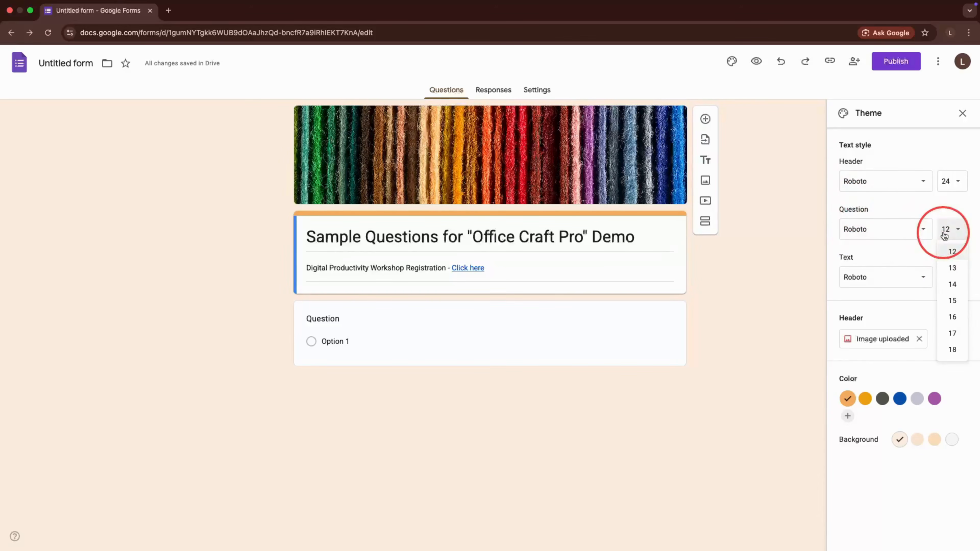
{"action": "left_click", "coordinate": [904, 216]}
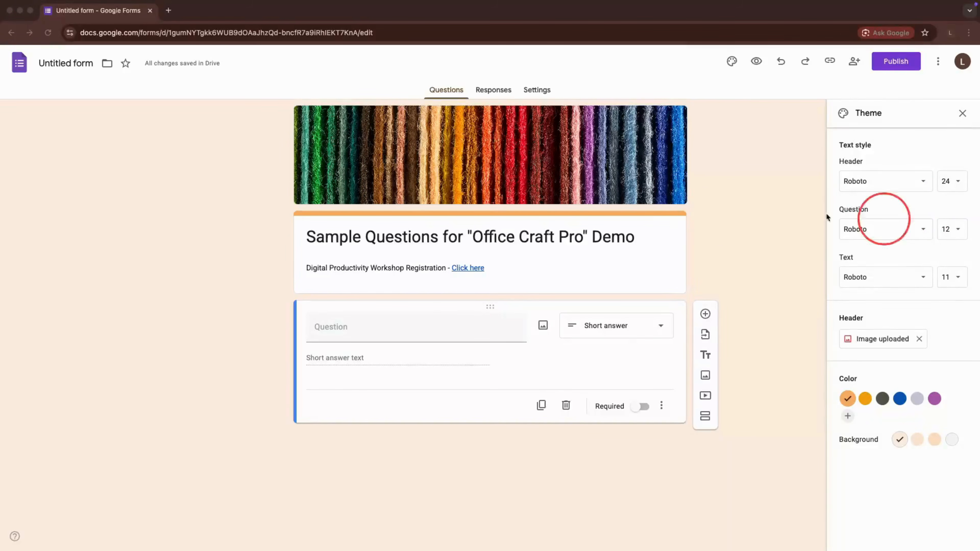
Step: Review the question types available for the untitled short-answer question and try out its Required setting
{"action": "left_click", "coordinate": [726, 240]}
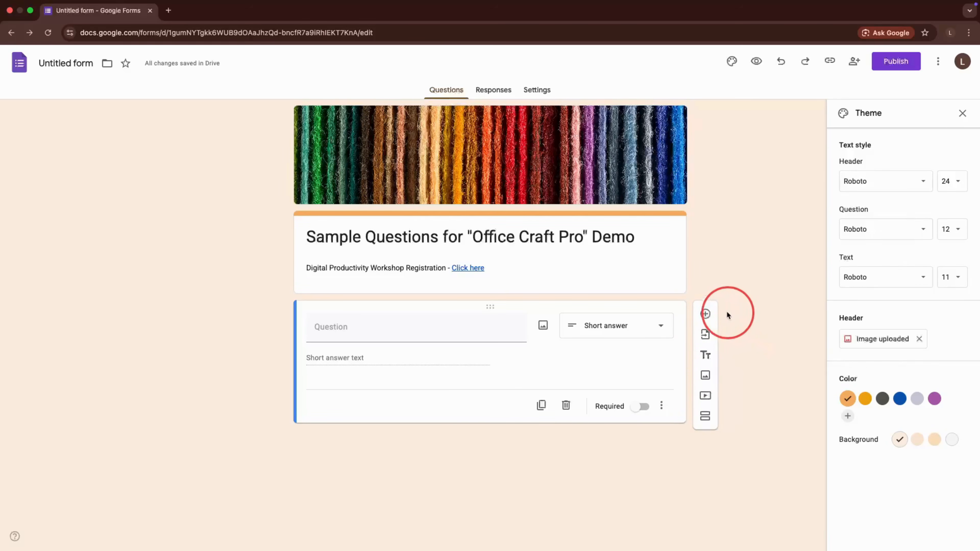
{"action": "left_click", "coordinate": [657, 333]}
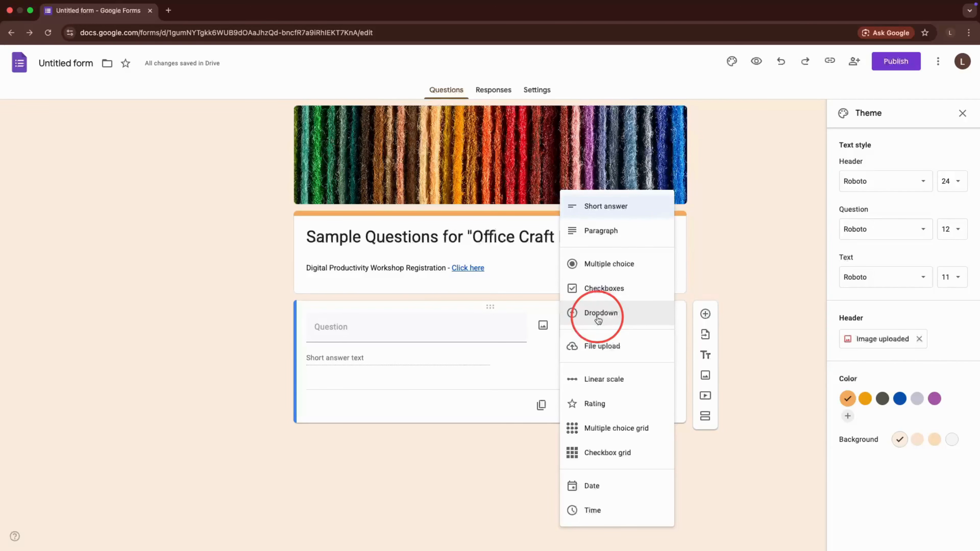
{"action": "left_click", "coordinate": [749, 308]}
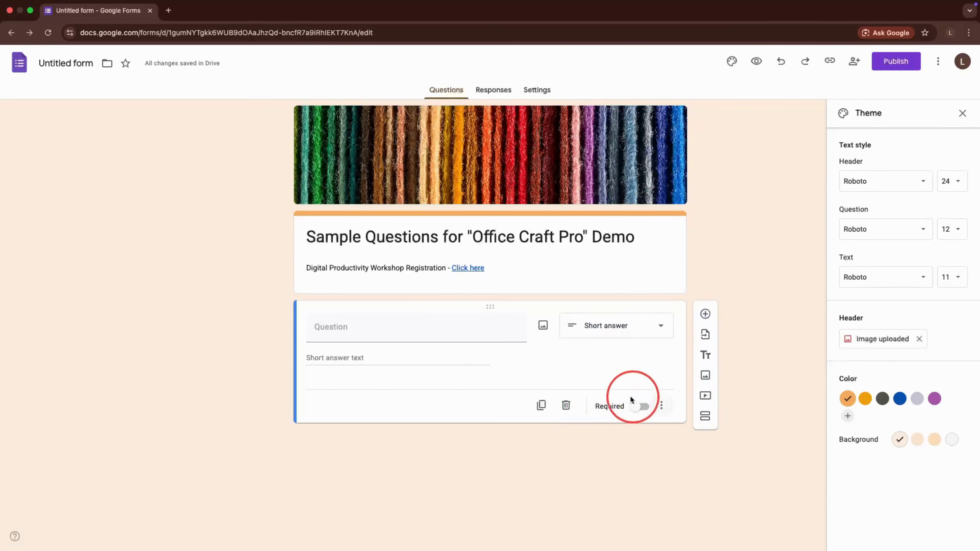
{"action": "left_click", "coordinate": [643, 408]}
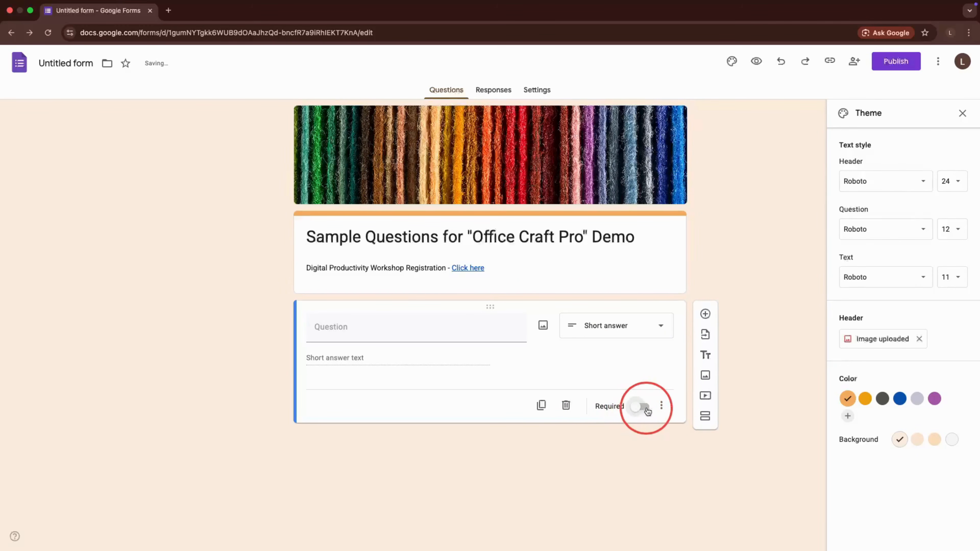
Step: Title the untitled question "Full Name", set its type to Short answer and make it required
{"action": "left_click", "coordinate": [645, 408]}
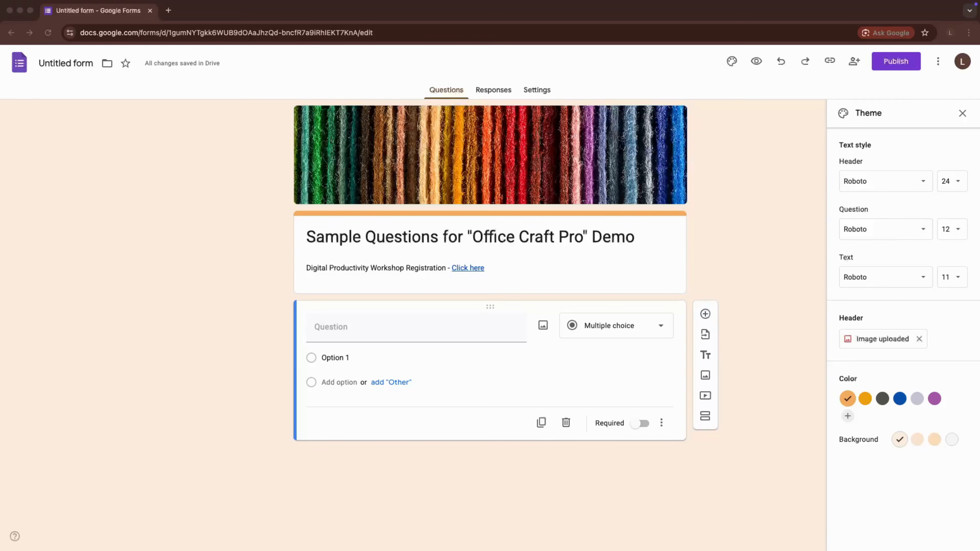
{"action": "left_click", "coordinate": [343, 328]}
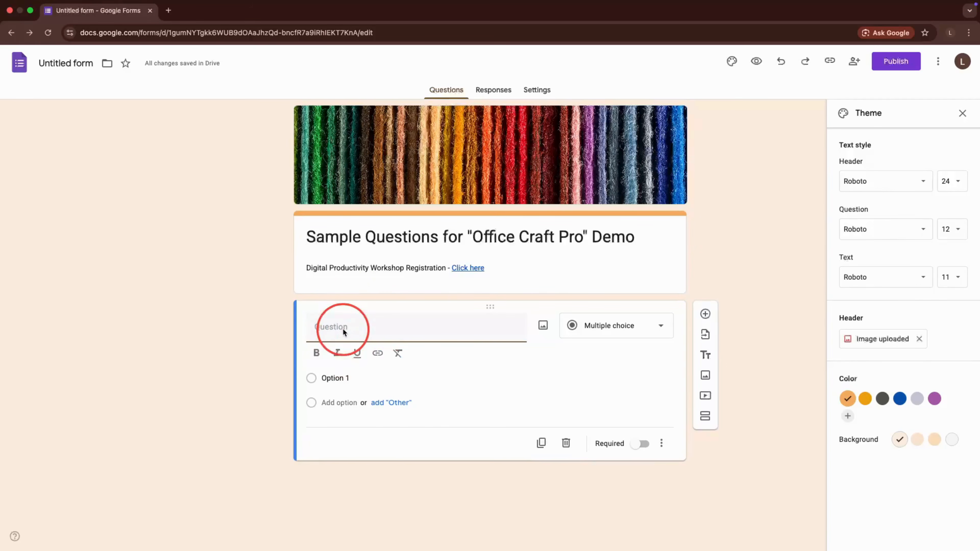
{"action": "type", "text": "Full Name"}
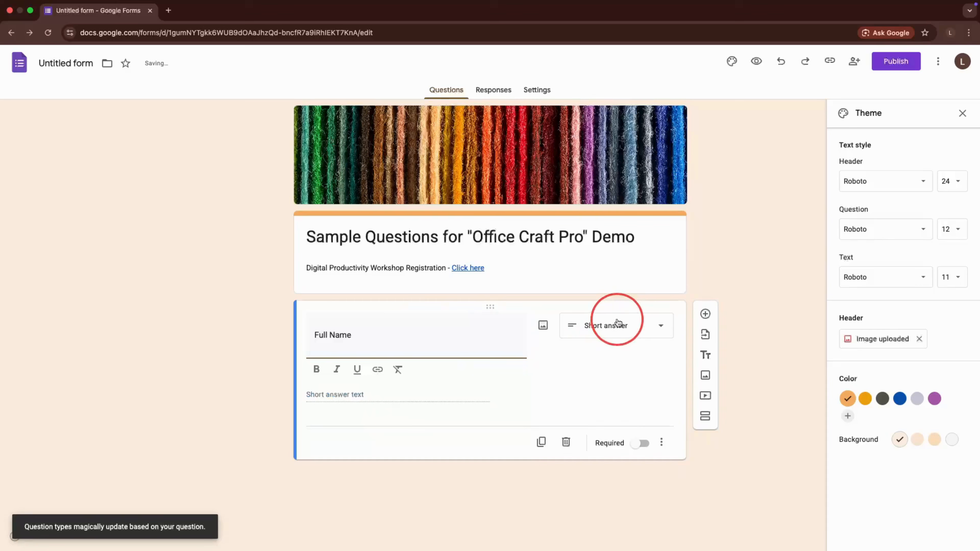
{"action": "left_click", "coordinate": [634, 330]}
{"action": "left_click", "coordinate": [604, 206]}
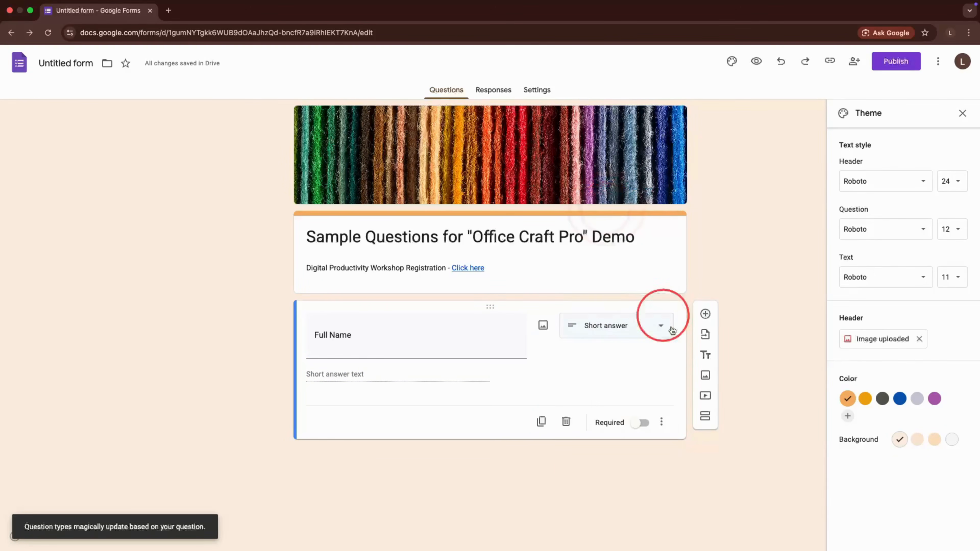
{"action": "left_click", "coordinate": [642, 423]}
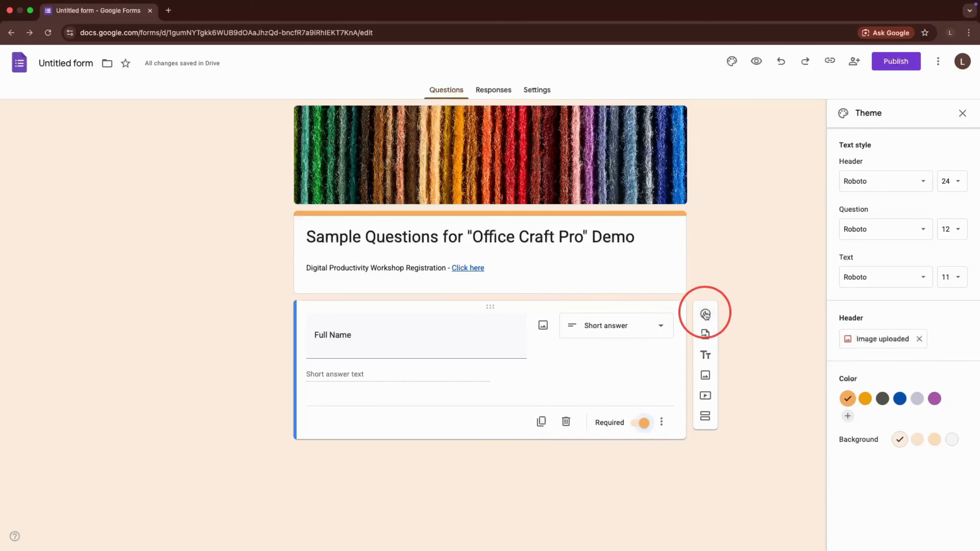
Step: Add a required short-answer question titled "Email Address" below the Full Name question
{"action": "left_click", "coordinate": [705, 315]}
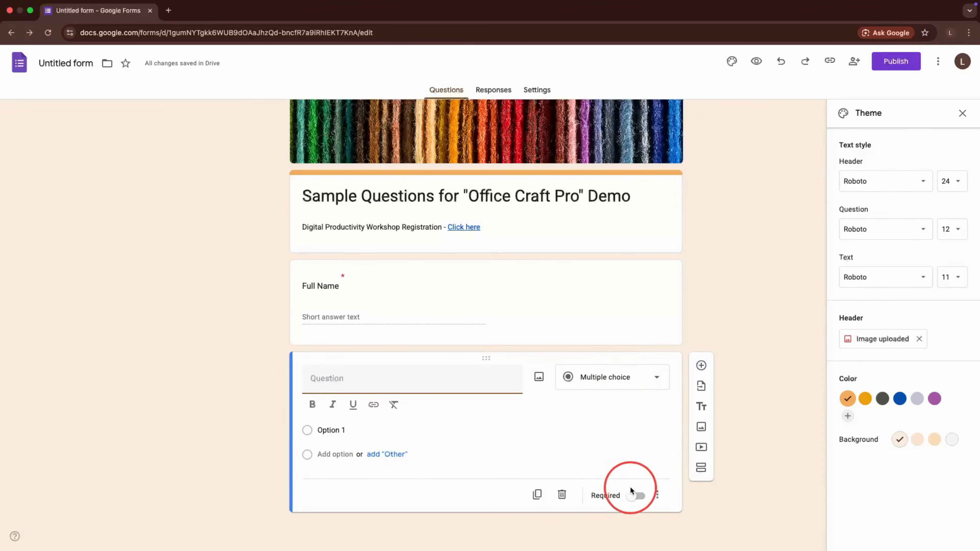
{"action": "key", "text": "super+Tab"}
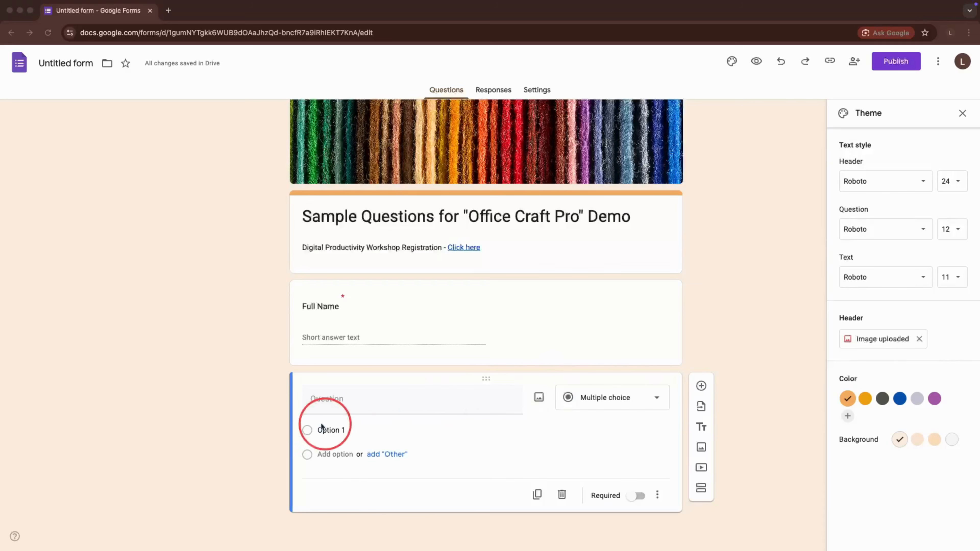
{"action": "left_click", "coordinate": [325, 404]}
{"action": "type", "text": "Email Address"}
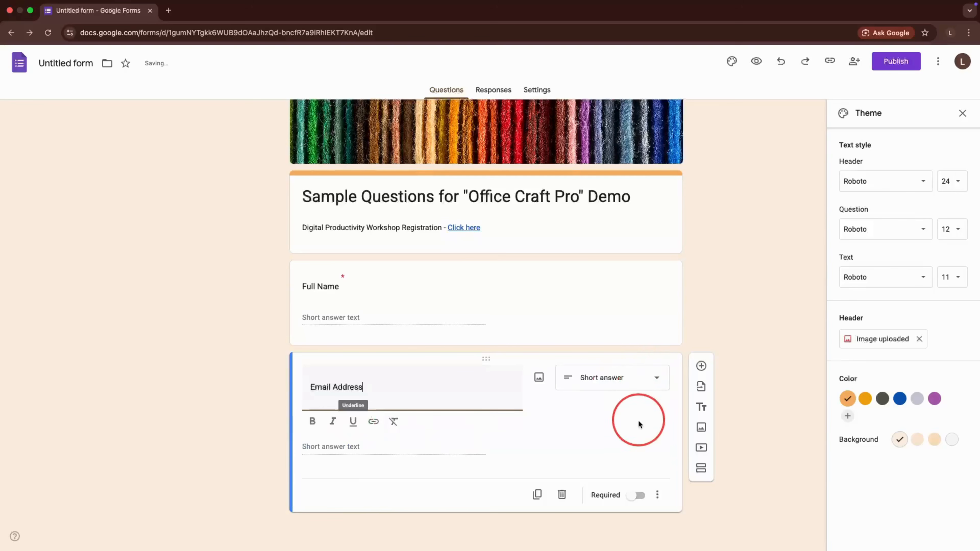
{"action": "left_click", "coordinate": [636, 496]}
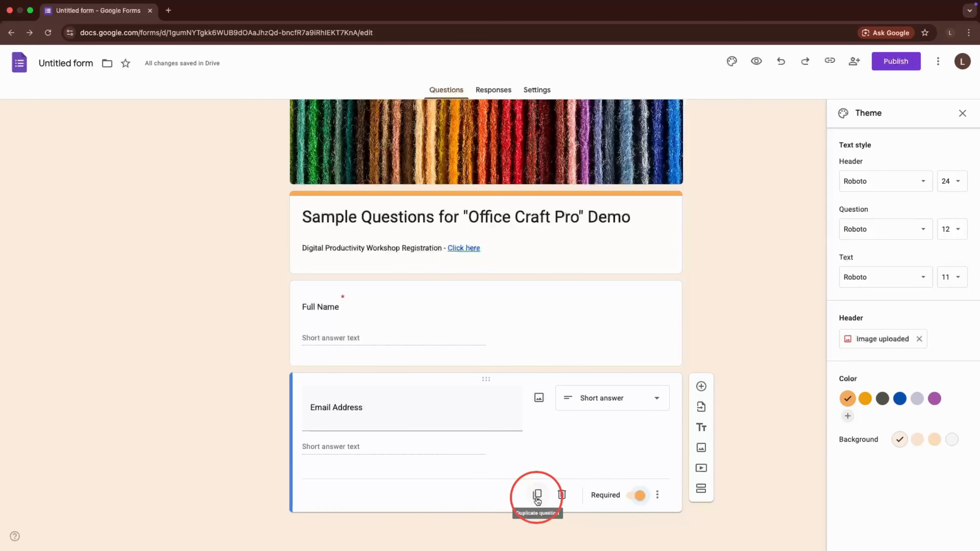
Step: Add a multiple-choice question titled "Have you used Google Forms before?" below the Email Address question
{"action": "left_click", "coordinate": [701, 386]}
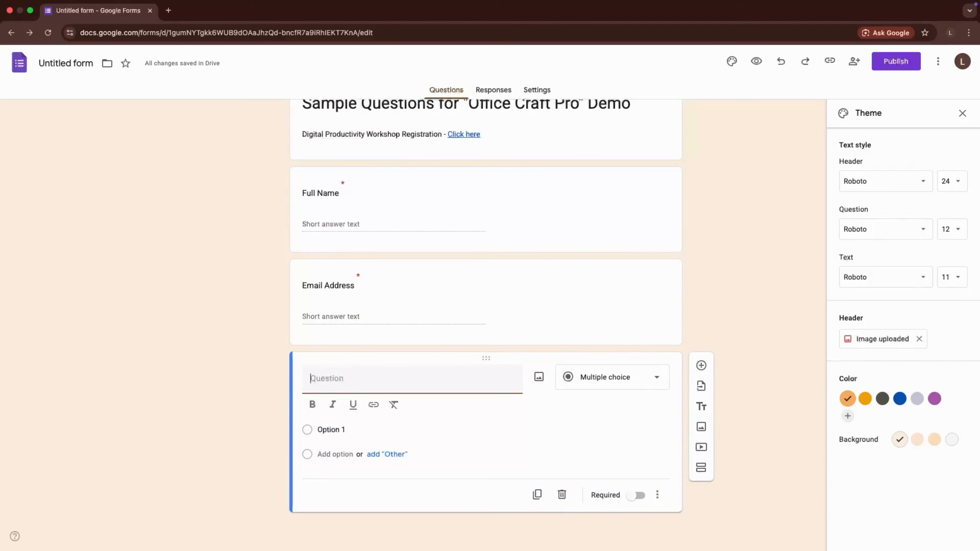
{"action": "key", "text": "super+Tab"}
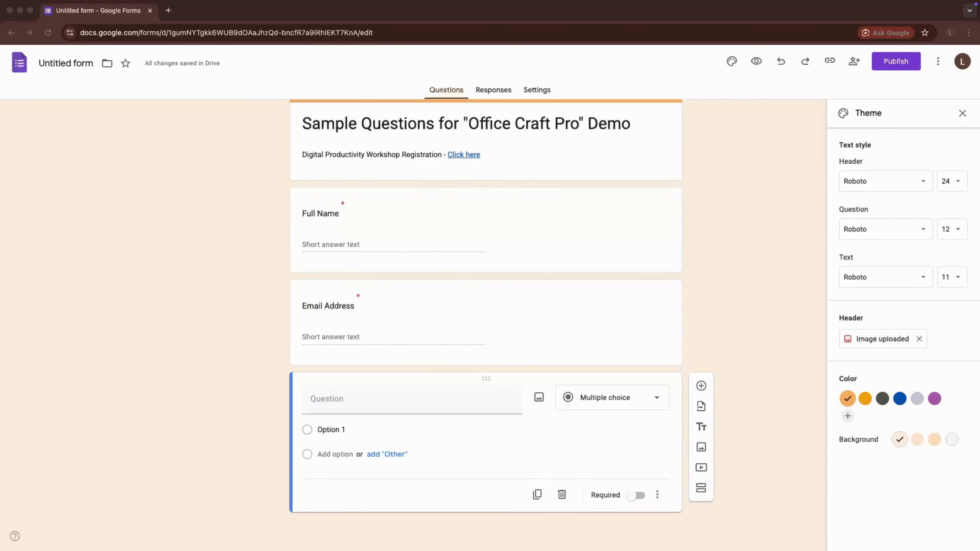
{"action": "left_click", "coordinate": [343, 399]}
{"action": "type", "text": "Have you used Google Forms before?"}
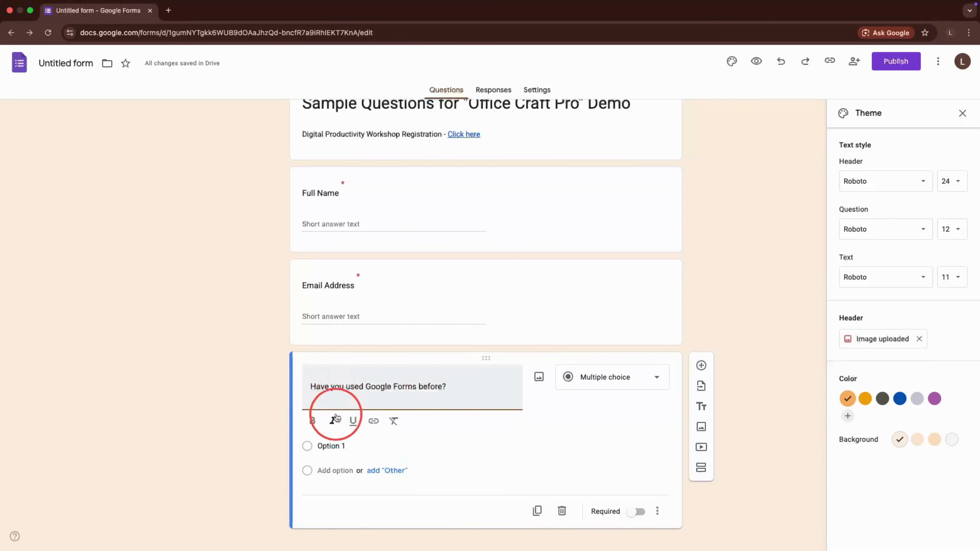
{"action": "left_click", "coordinate": [554, 419]}
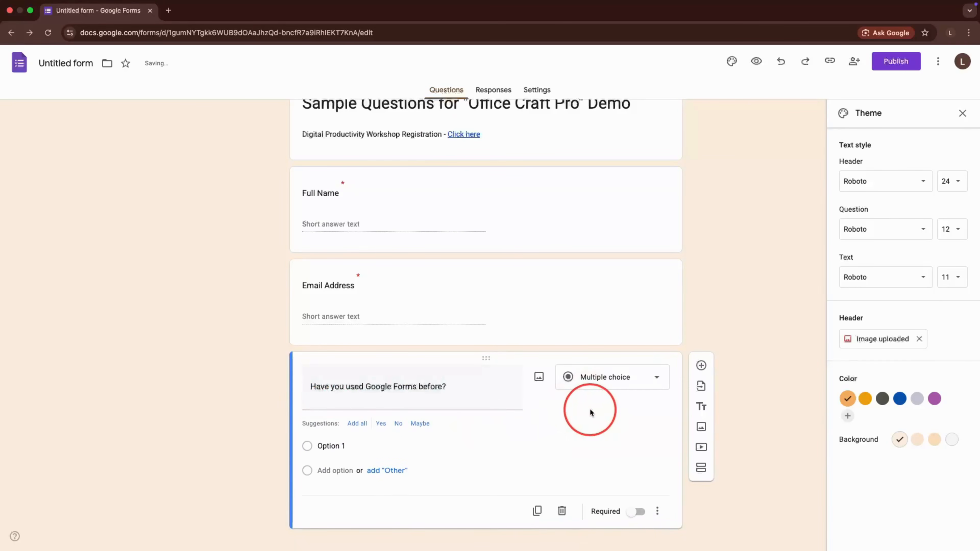
Step: Give the multiple-choice question the options "Yes, I'm a pro!", "I've used it once or twice." and "No, I'm a complete beginner." and make it required
{"action": "key", "text": "super+Tab"}
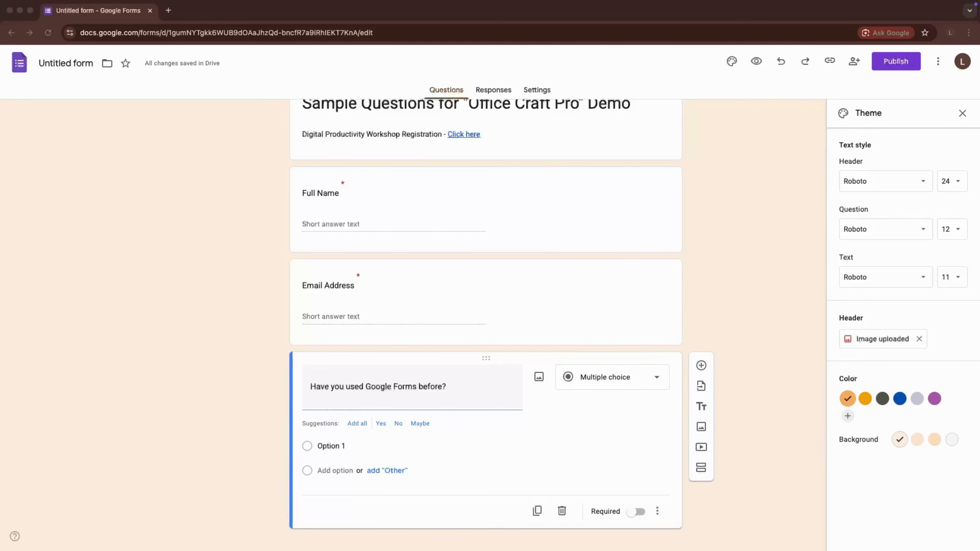
{"action": "left_click", "coordinate": [328, 448]}
{"action": "type", "text": "Yes, I'm a pro!"}
{"action": "key", "text": "super+Tab"}
{"action": "left_click", "coordinate": [326, 471]}
{"action": "type", "text": "I've used it once or twice."}
{"action": "key", "text": "super+Tab"}
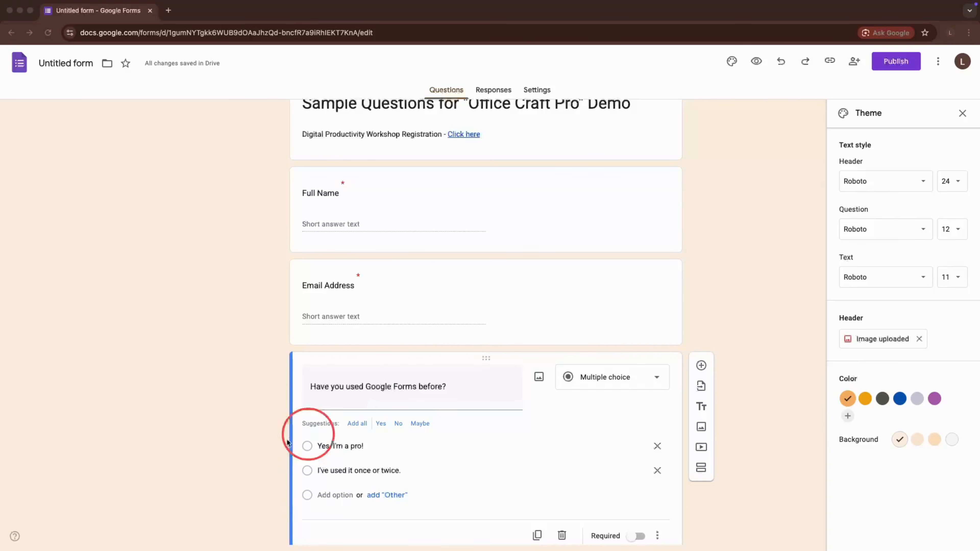
{"action": "left_click", "coordinate": [328, 495]}
{"action": "type", "text": "No, I'm a complete beginner."}
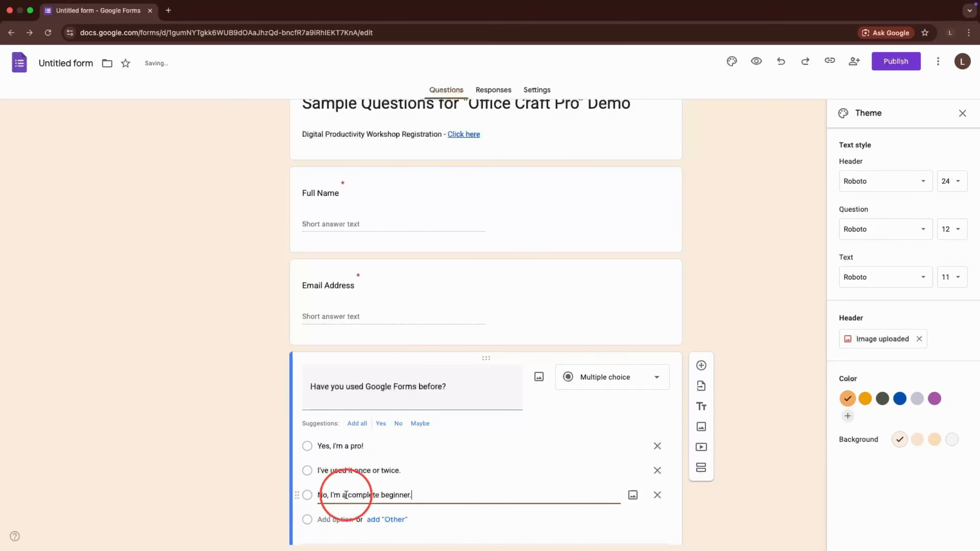
{"action": "left_click", "coordinate": [751, 424]}
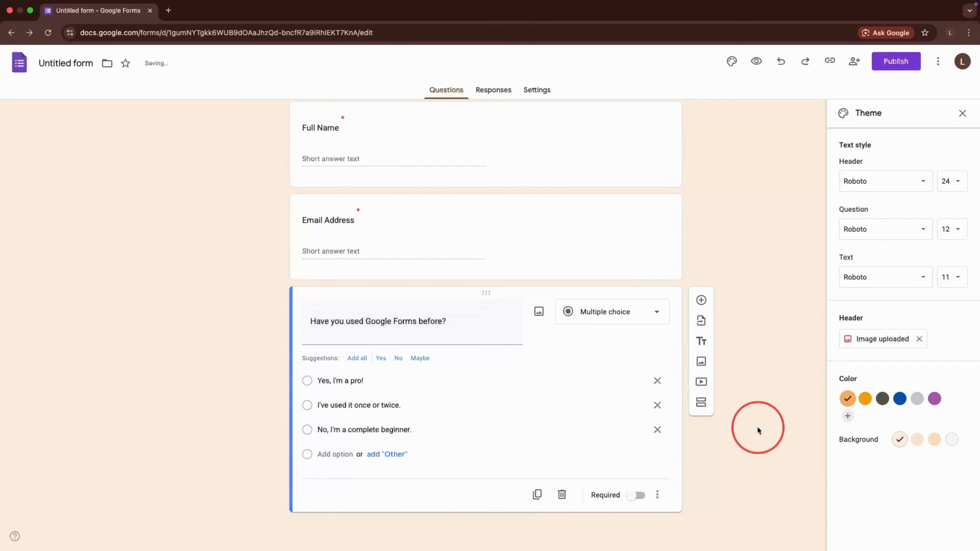
{"action": "left_click", "coordinate": [637, 498]}
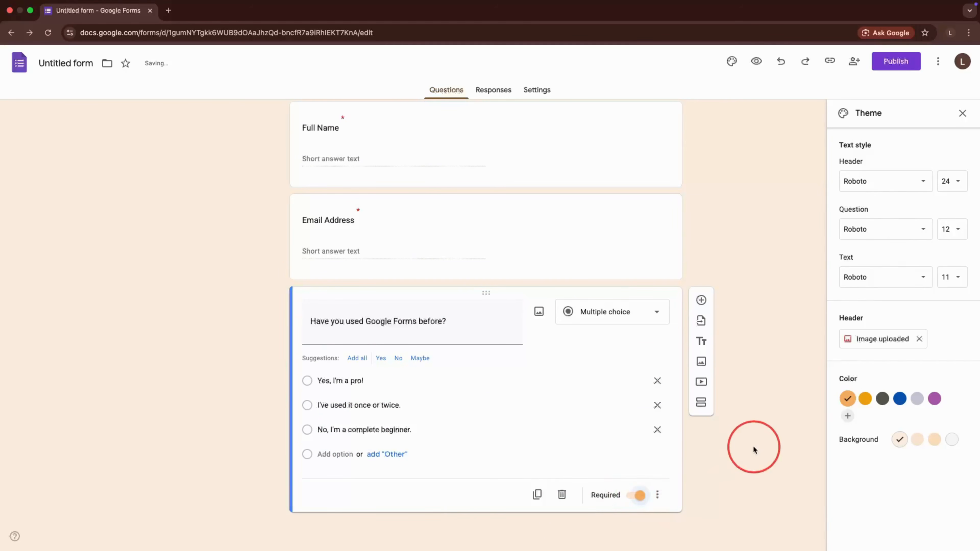
Step: Add a Checkboxes question titled "Which topics are you interested in learning? (Select all that apply)" below the Google Forms experience question
{"action": "left_click", "coordinate": [701, 299]}
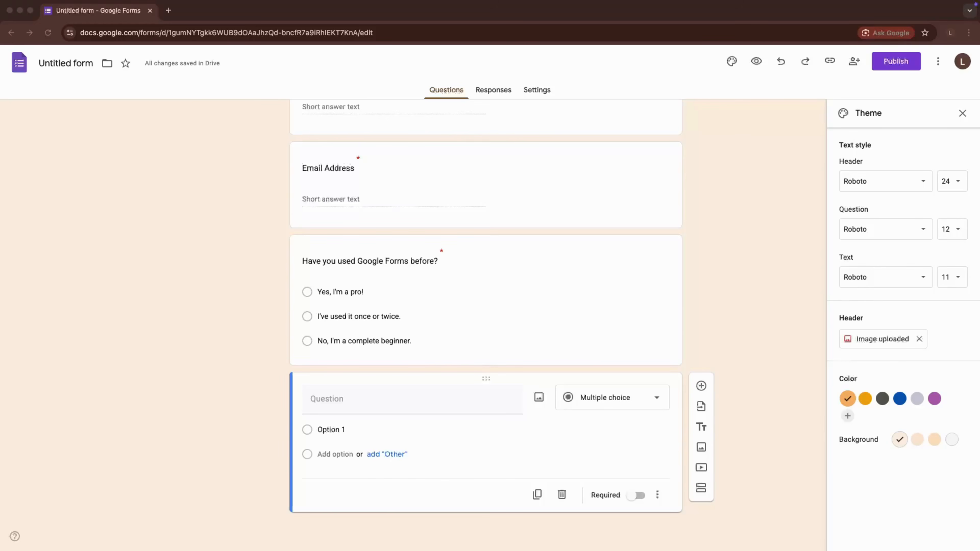
{"action": "left_click", "coordinate": [341, 391]}
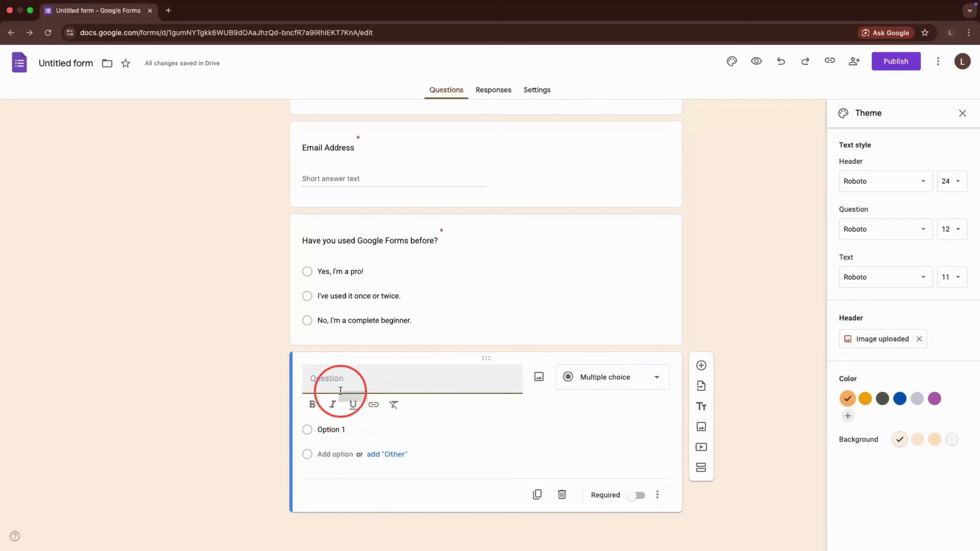
{"action": "type", "text": "Which topics are you interested in learning? (Select all that apply)"}
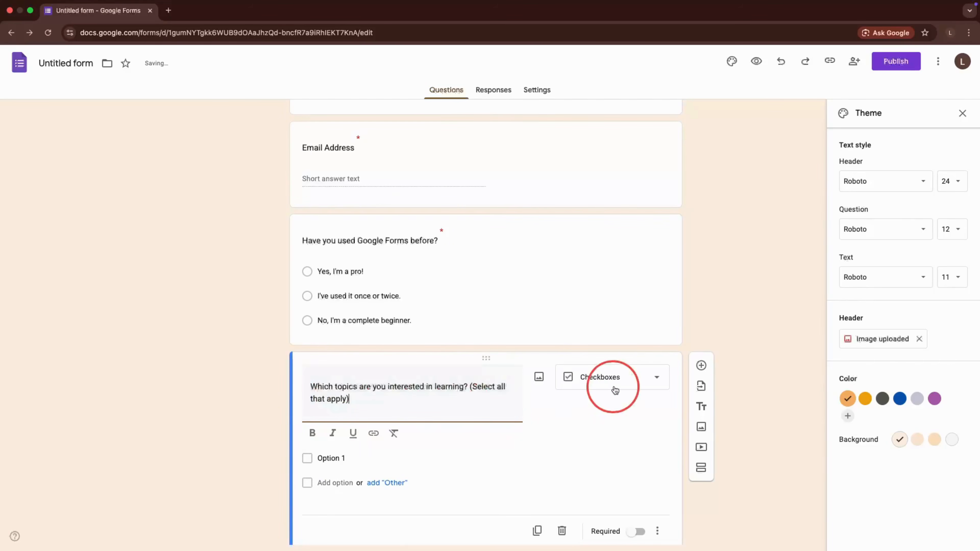
{"action": "left_click", "coordinate": [613, 390]}
{"action": "left_click", "coordinate": [635, 292]}
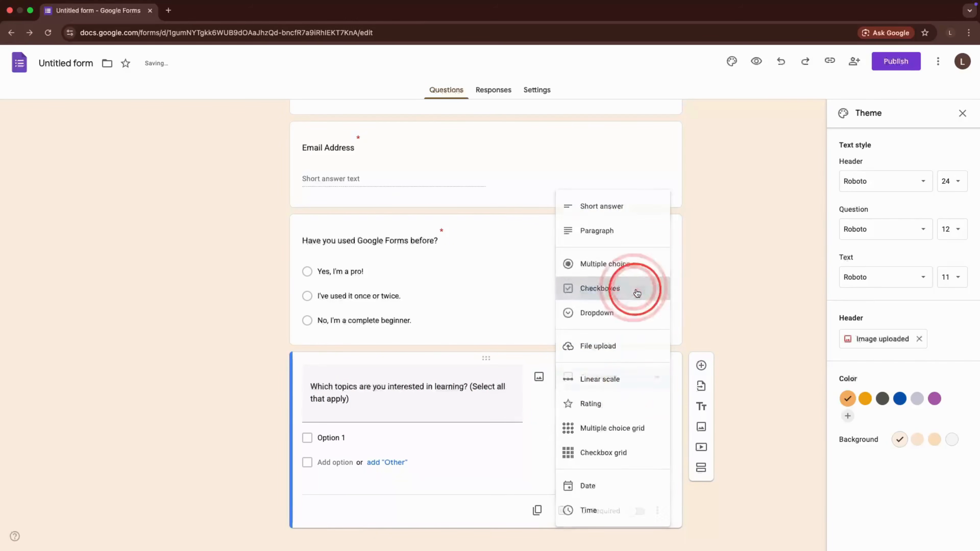
{"action": "scroll", "coordinate": [726, 366], "scroll_direction": "down", "scroll_amount": 1}
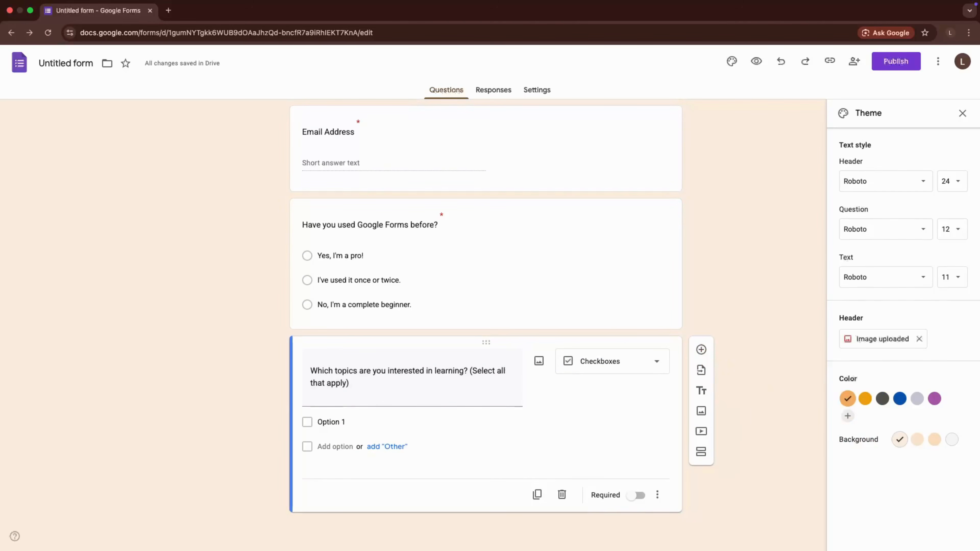
Step: Enter "Basic Form Setup" and "Styling & Themes" as the first two options of the topics question
{"action": "key", "text": "super+Tab"}
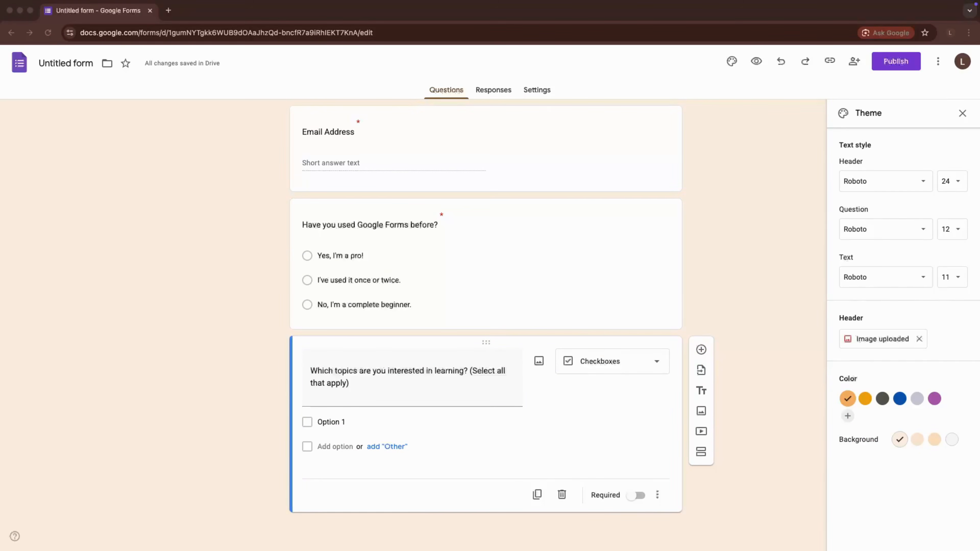
{"action": "left_click", "coordinate": [331, 422]}
{"action": "type", "text": "Basic Form Setup"}
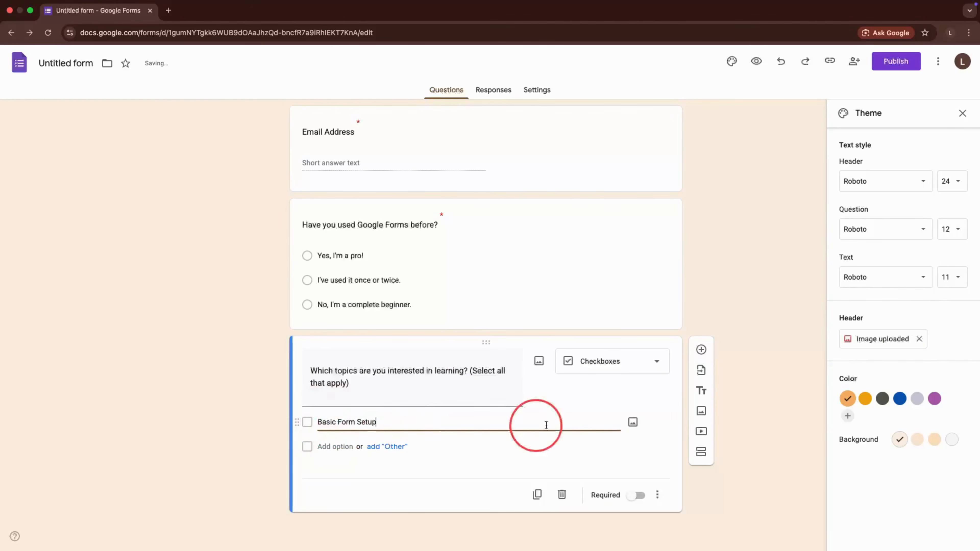
{"action": "key", "text": "super+Tab"}
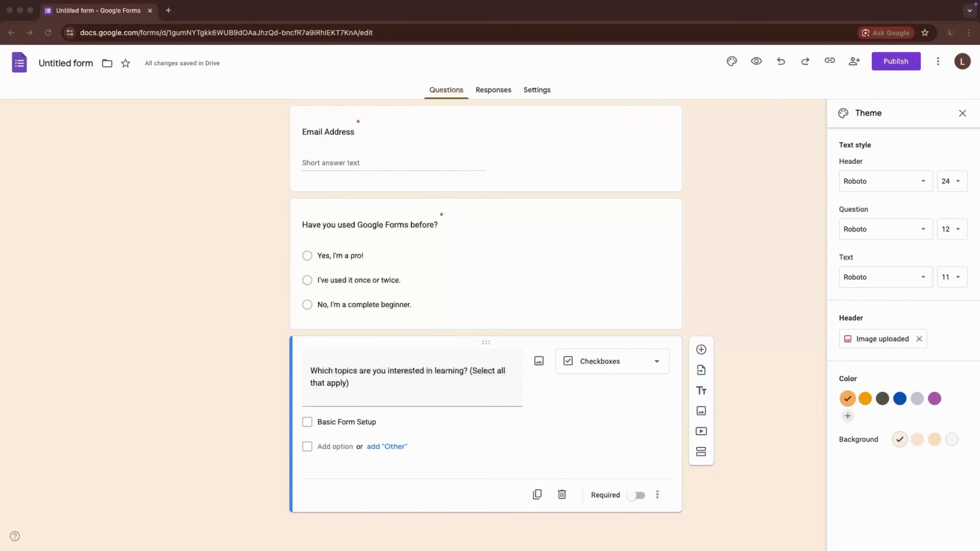
{"action": "left_click", "coordinate": [324, 448]}
{"action": "left_click", "coordinate": [325, 448]}
{"action": "key", "text": "super+Tab"}
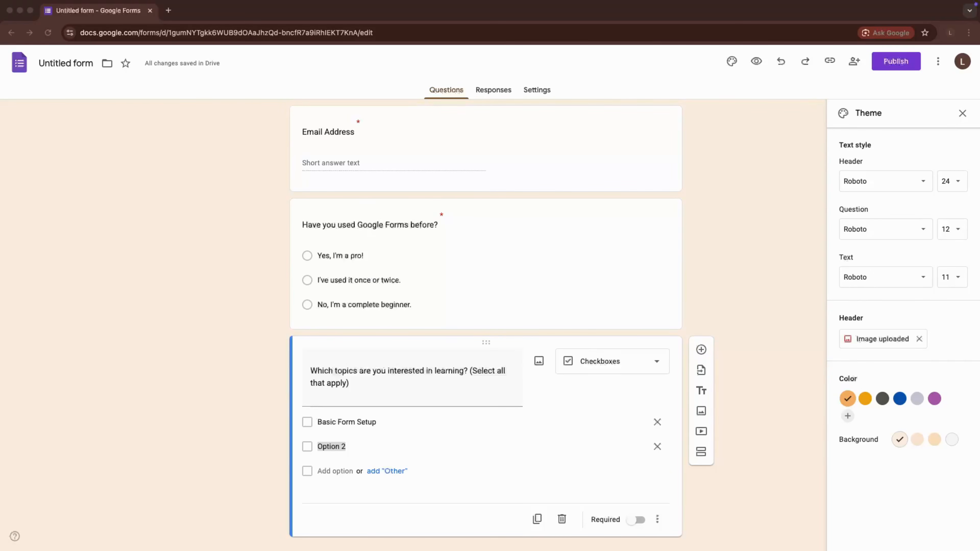
{"action": "left_click", "coordinate": [328, 448]}
{"action": "type", "text": "Styling & Themes"}
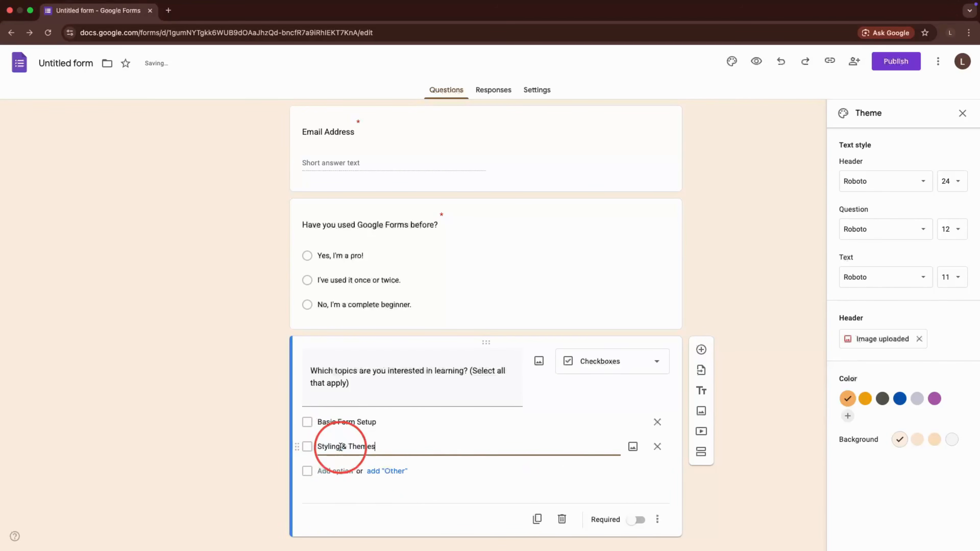
Step: Add the options "Data Analysis in Sheets" and "Automated Quizzes" to the topics question and make it required
{"action": "key", "text": "super+Tab"}
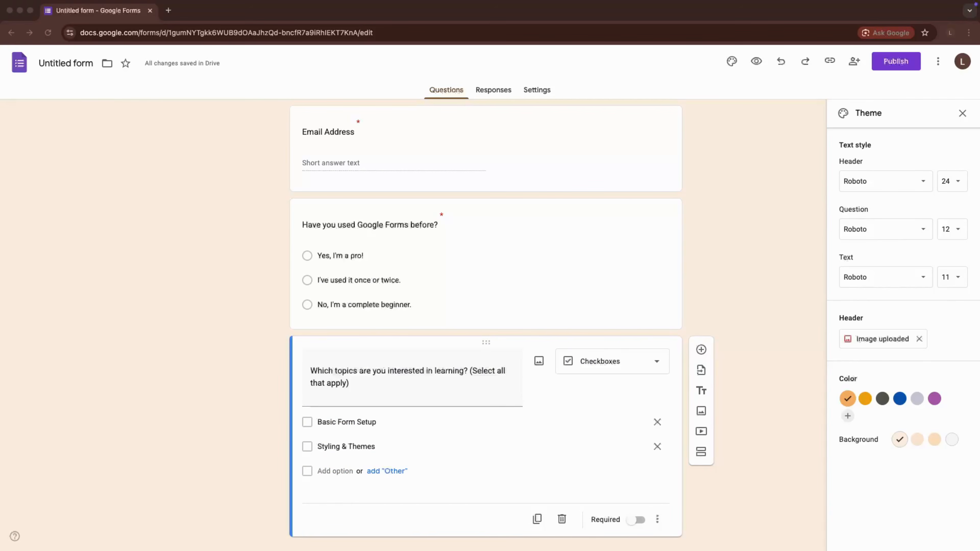
{"action": "left_click", "coordinate": [328, 471]}
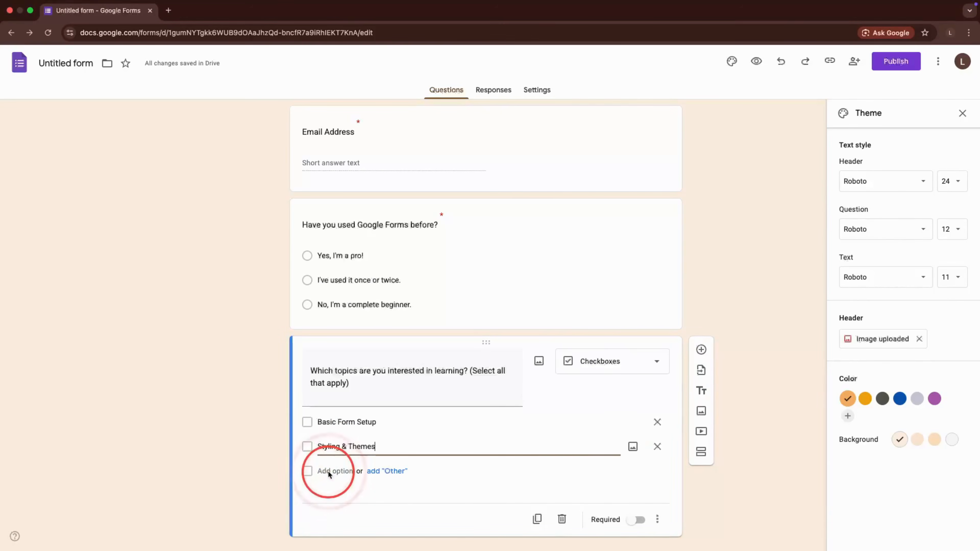
{"action": "type", "text": "Data Analysis in Sheets"}
{"action": "key", "text": "super+Tab"}
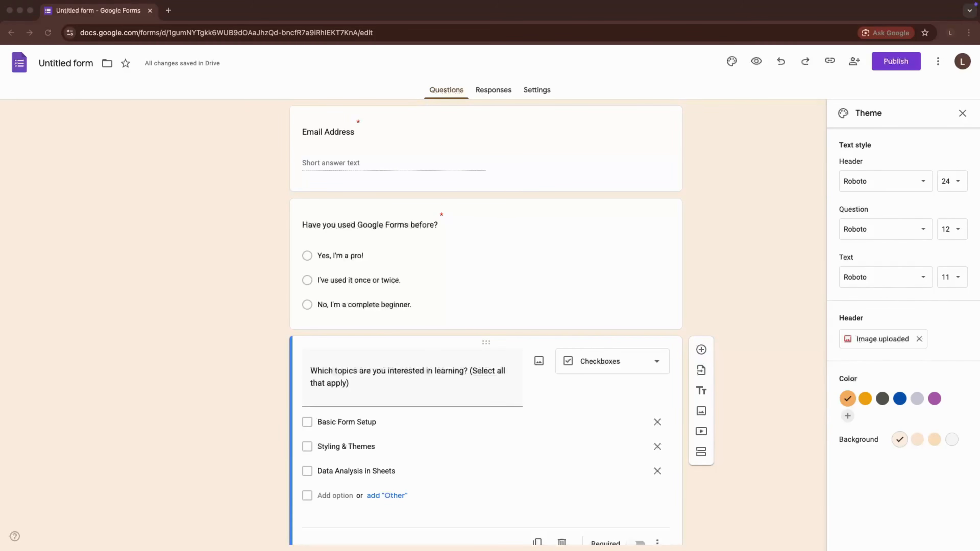
{"action": "left_click", "coordinate": [324, 498]}
{"action": "type", "text": "Automated Quizzes"}
{"action": "left_click", "coordinate": [766, 401]}
{"action": "scroll", "coordinate": [767, 401], "scroll_direction": "down", "scroll_amount": 2}
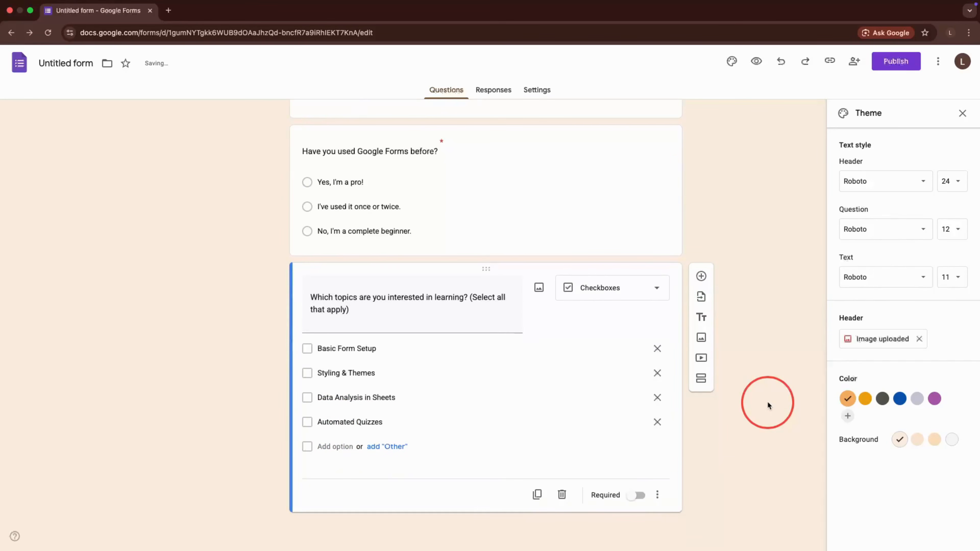
{"action": "left_click", "coordinate": [643, 497]}
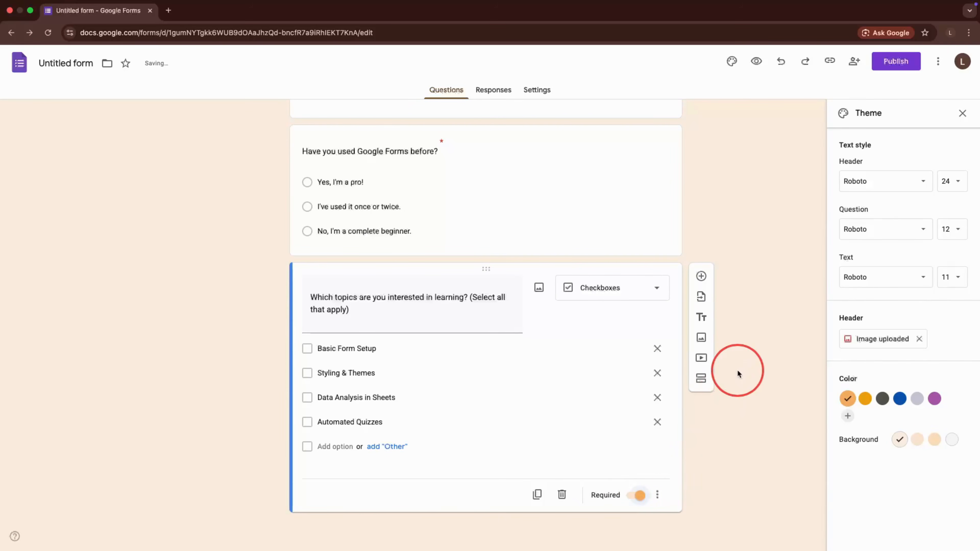
Step: Add a Dropdown question titled "Select your Industry/Department" below the topics question
{"action": "left_click", "coordinate": [702, 276]}
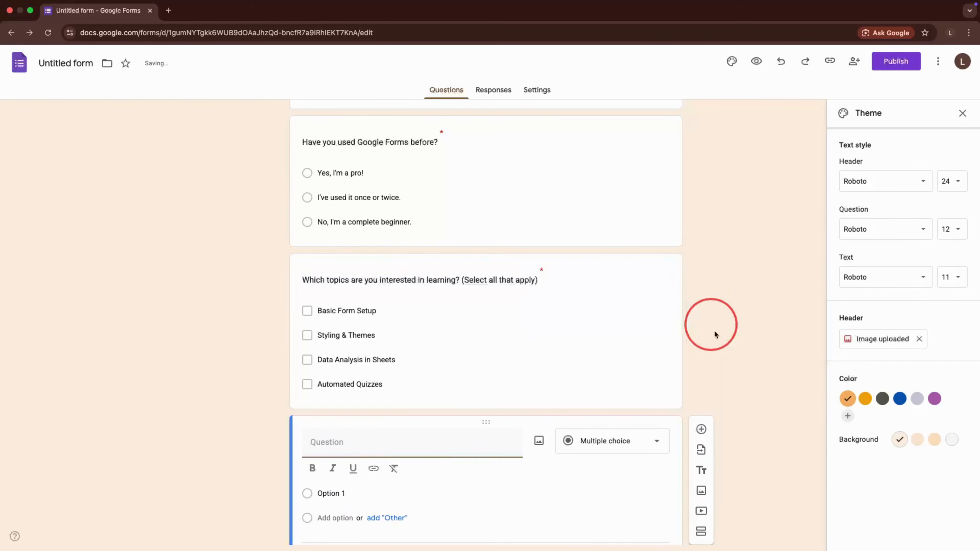
{"action": "key", "text": "super+Tab"}
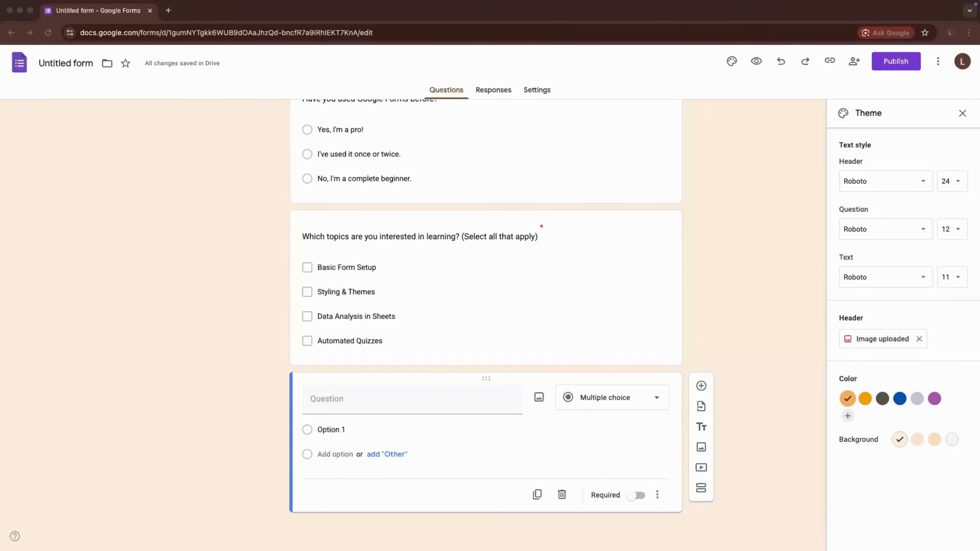
{"action": "left_click", "coordinate": [331, 400]}
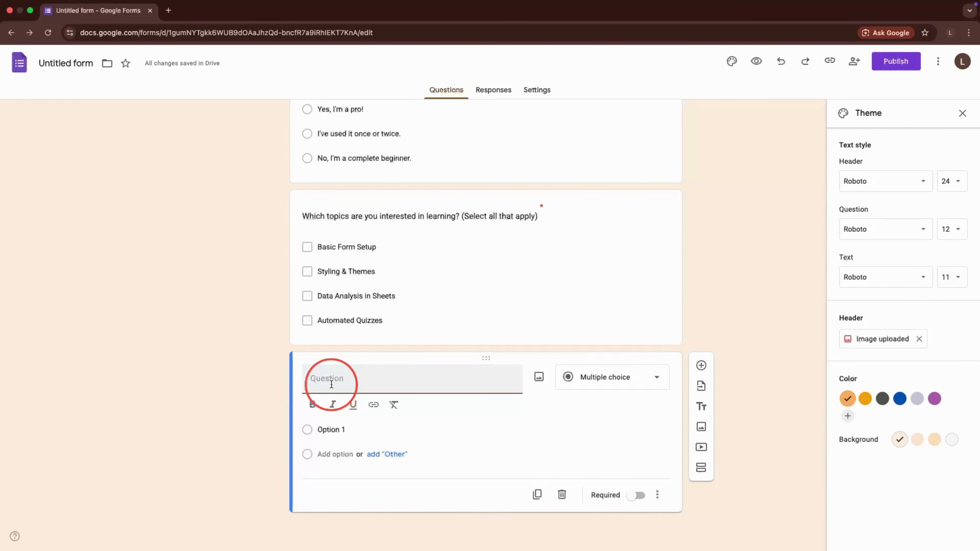
{"action": "type", "text": "Select your Industry/Department"}
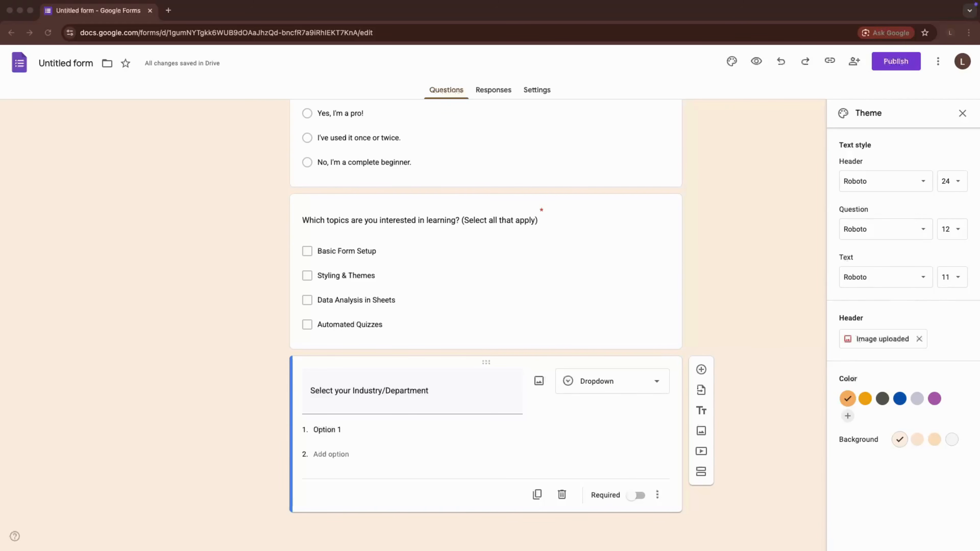
Step: Enter "Education", "Small Business" and "Corporate" as the first three options of the industry/department dropdown question
{"action": "left_click", "coordinate": [334, 429]}
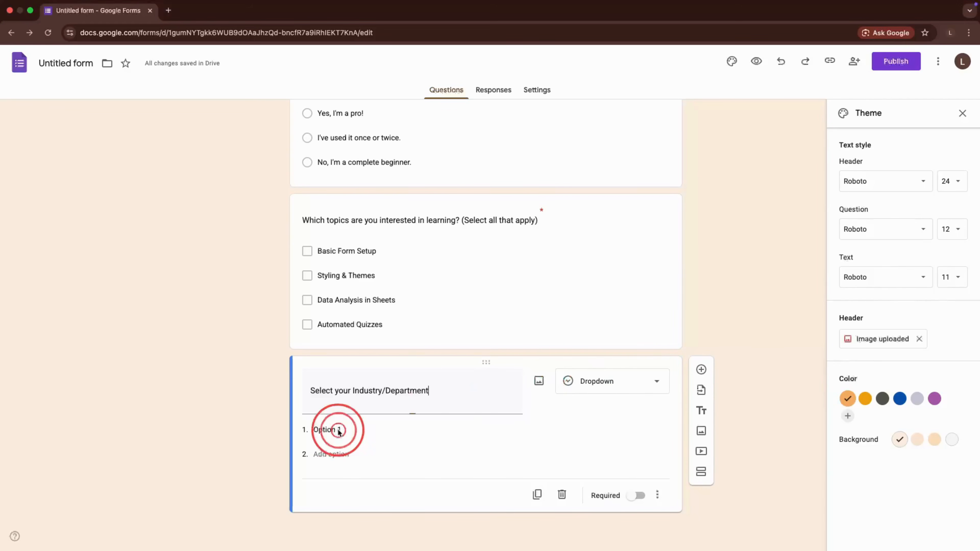
{"action": "type", "text": "Education"}
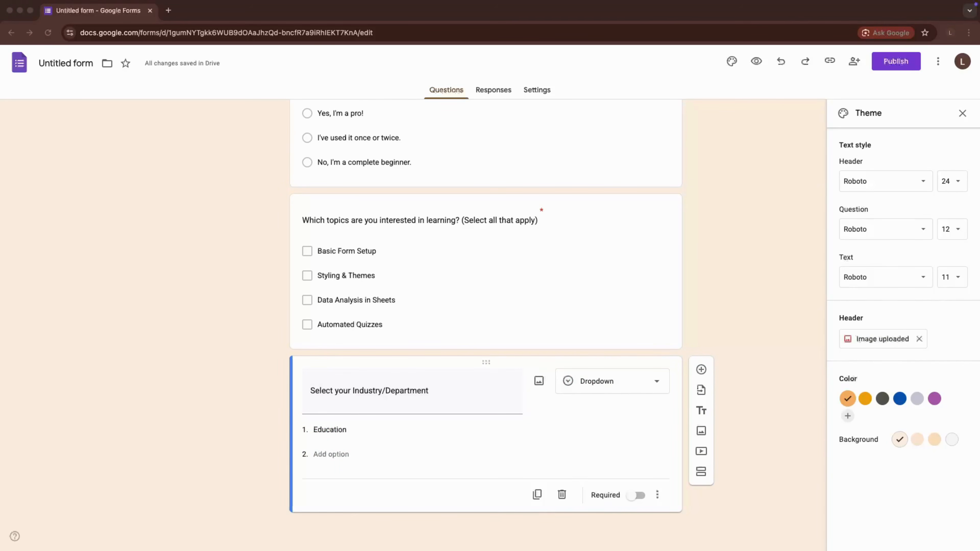
{"action": "left_click", "coordinate": [331, 454]}
{"action": "type", "text": "Small Business"}
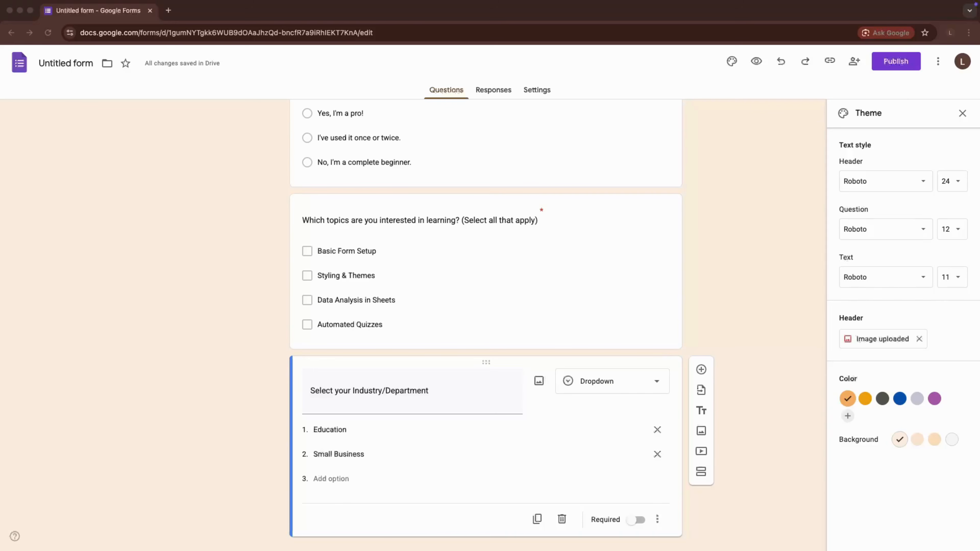
{"action": "left_click", "coordinate": [331, 479]}
{"action": "triple_click", "coordinate": [331, 478]}
{"action": "type", "text": "Corporate"}
{"action": "scroll", "coordinate": [412, 479], "scroll_direction": "down", "scroll_amount": 1}
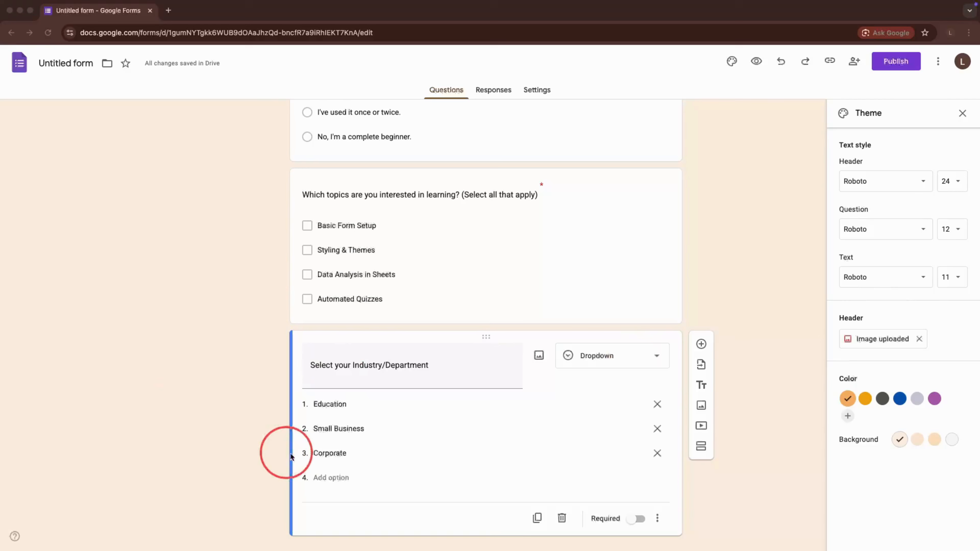
Step: Add the options "Personal Use" and "Other" to the industry/department question and make it required
{"action": "left_click", "coordinate": [326, 477]}
{"action": "left_click", "coordinate": [326, 476]}
{"action": "type", "text": "Personal Use"}
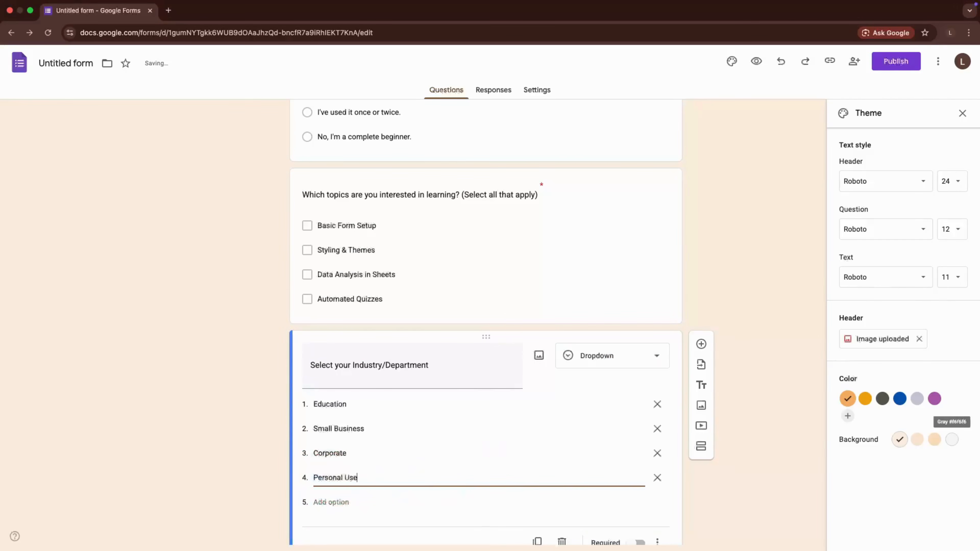
{"action": "left_click", "coordinate": [341, 496]}
{"action": "type", "text": "Other"}
{"action": "left_click", "coordinate": [756, 379]}
{"action": "scroll", "coordinate": [757, 336], "scroll_direction": "down", "scroll_amount": 2}
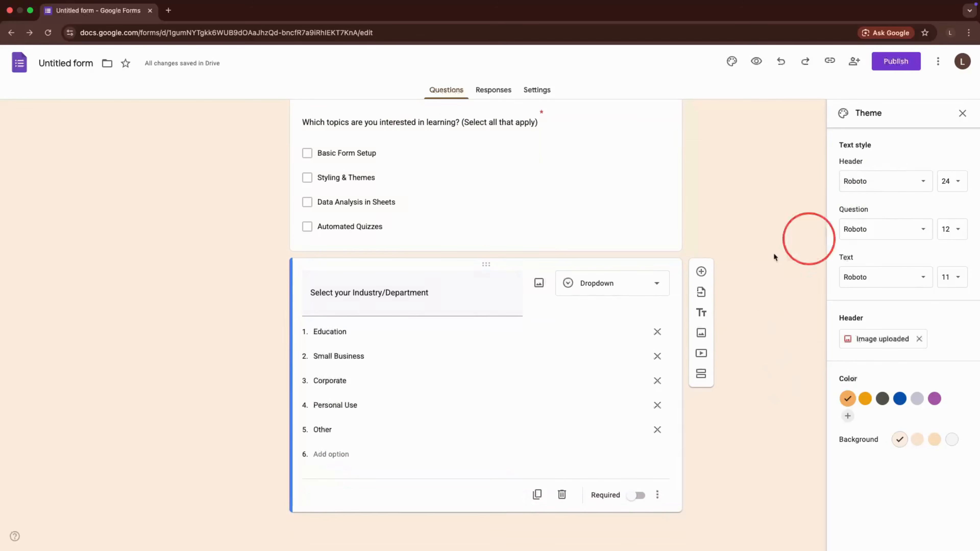
{"action": "left_click", "coordinate": [638, 496]}
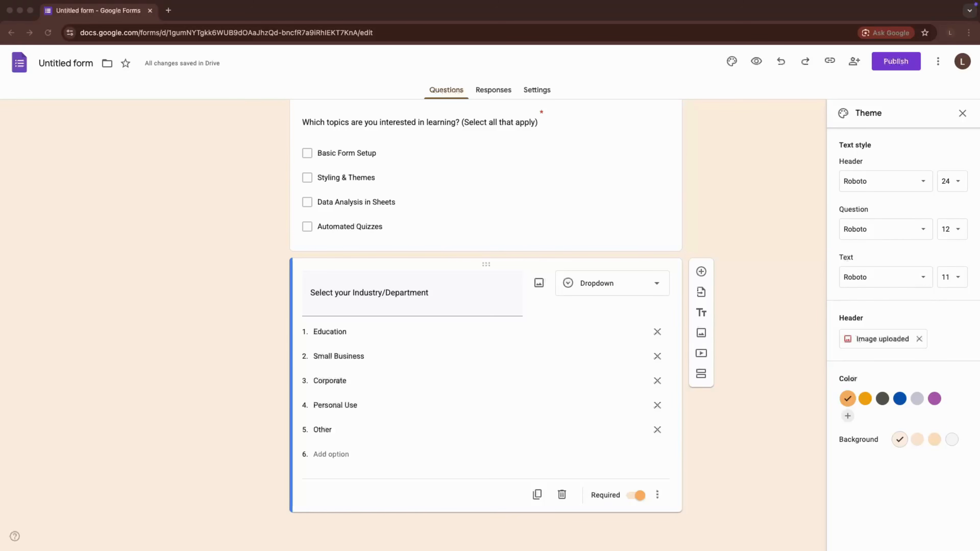
Step: Add a Paragraph question titled "What is your biggest challenge with data collection?" below the industry/department question
{"action": "left_click", "coordinate": [701, 272]}
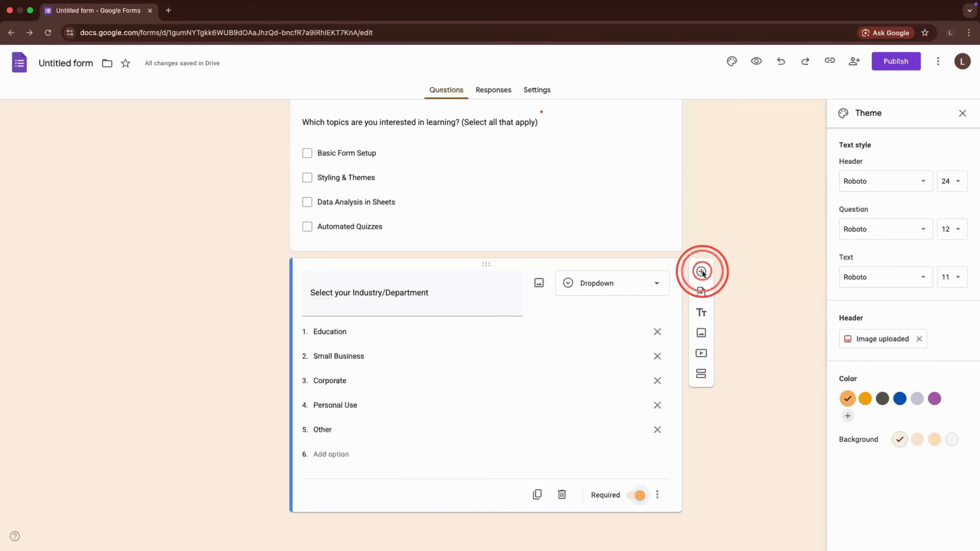
{"action": "left_click", "coordinate": [700, 272]}
{"action": "left_click", "coordinate": [382, 470]}
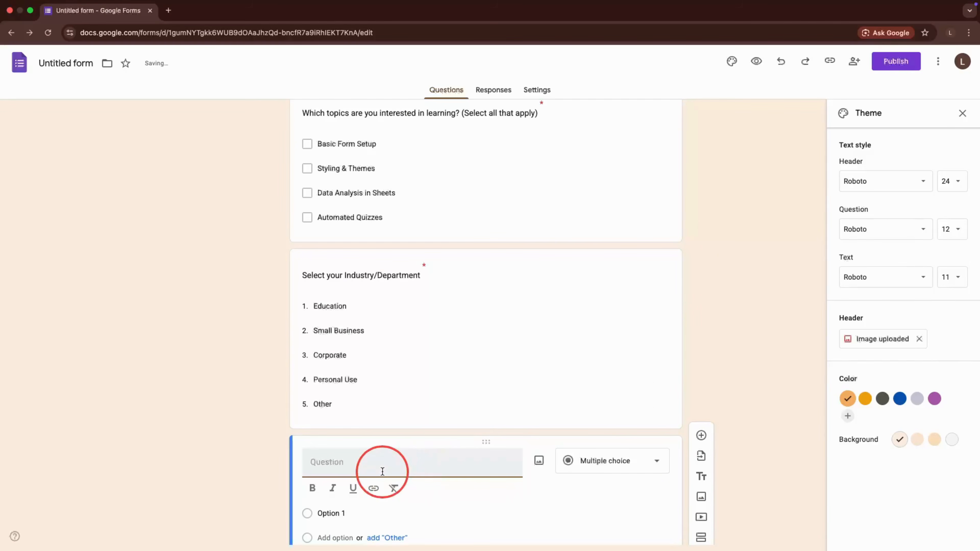
{"action": "type", "text": "What is your biggest challenge with data collection?"}
{"action": "scroll", "coordinate": [499, 462], "scroll_direction": "down", "scroll_amount": 3}
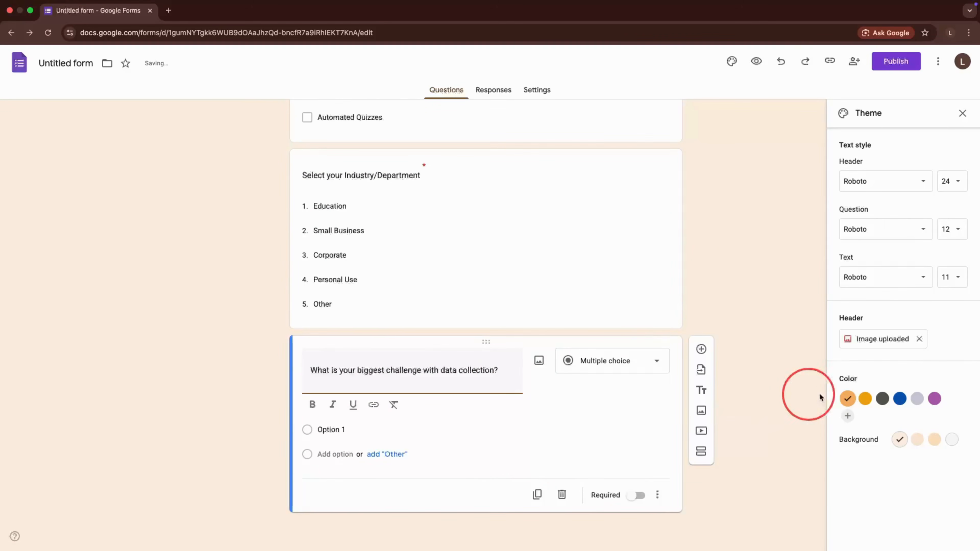
{"action": "key", "text": "super+Tab"}
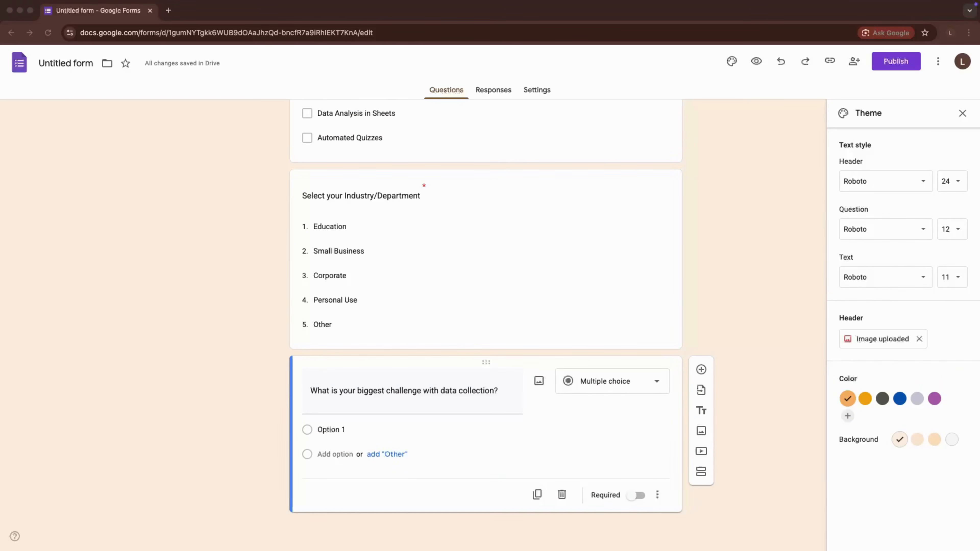
{"action": "left_click", "coordinate": [596, 387]}
{"action": "left_click", "coordinate": [604, 366]}
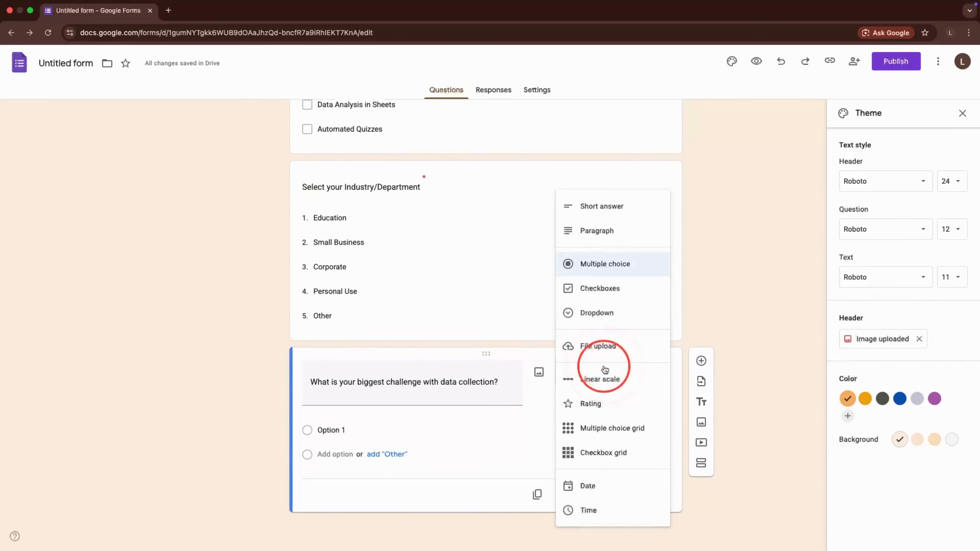
{"action": "left_click", "coordinate": [613, 237]}
{"action": "key", "text": "super+Tab"}
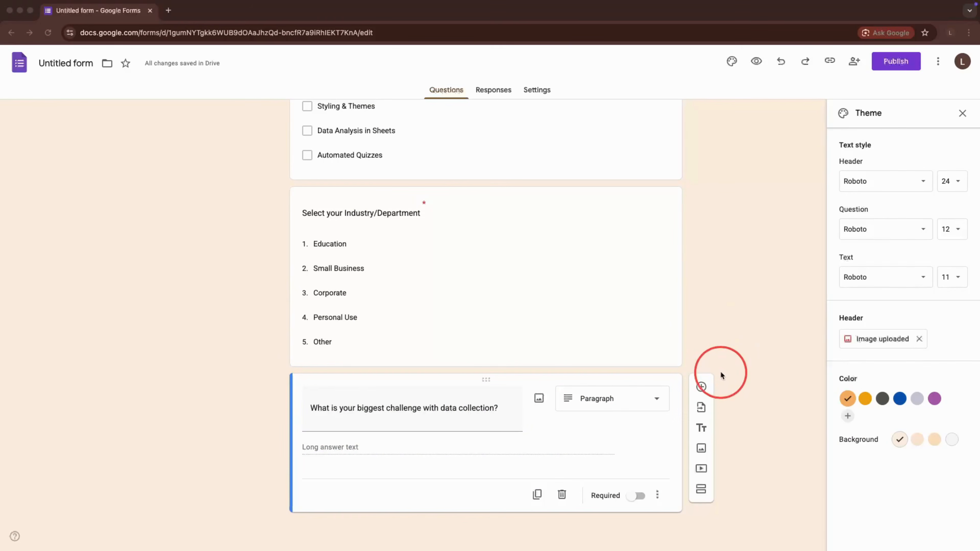
Step: Search Google Images for "Registration steps" and insert the picture of the woman holding a "Register Now!" sign below the paragraph question
{"action": "left_click", "coordinate": [701, 450]}
{"action": "left_click", "coordinate": [701, 449]}
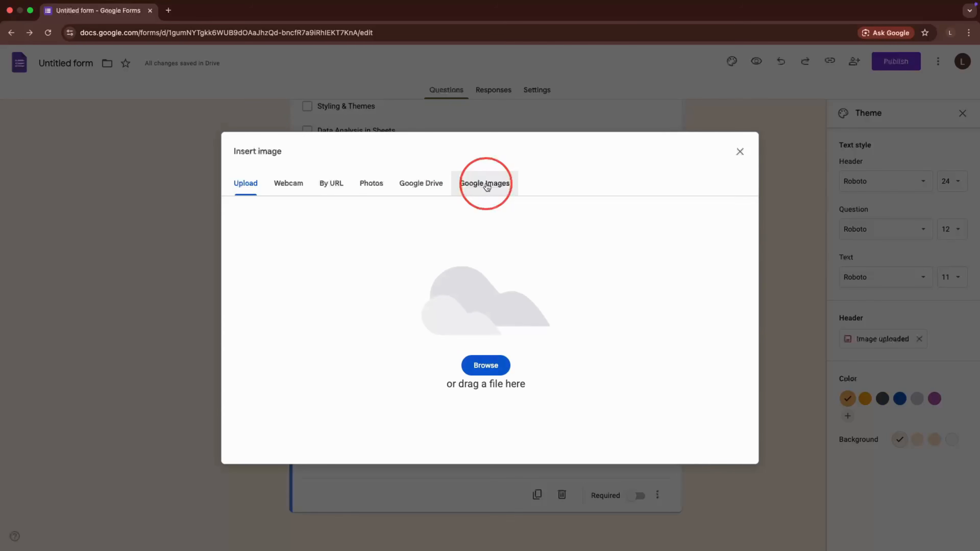
{"action": "left_click", "coordinate": [487, 187]}
{"action": "left_click", "coordinate": [441, 155]}
{"action": "type", "text": "Registration ste"}
{"action": "key", "text": "Return"}
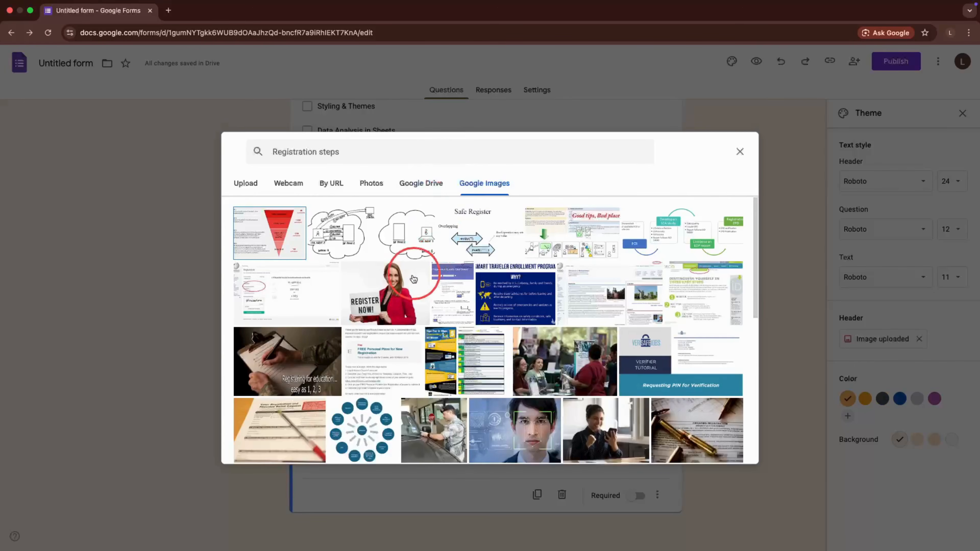
{"action": "left_click", "coordinate": [402, 290]}
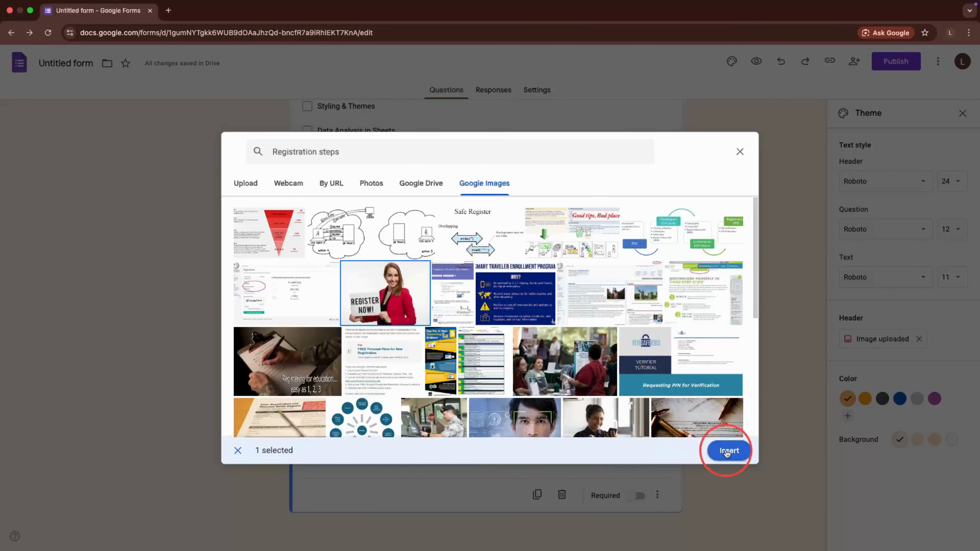
{"action": "left_click", "coordinate": [727, 452]}
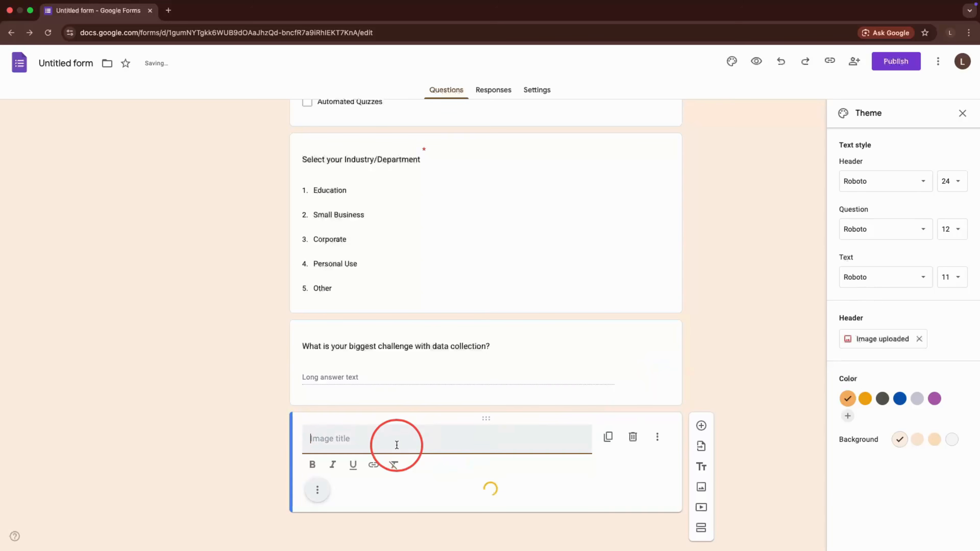
Step: Title the inserted image "Steps to Register" and look at its alignment, change and remove options
{"action": "type", "text": "Steps to Register"}
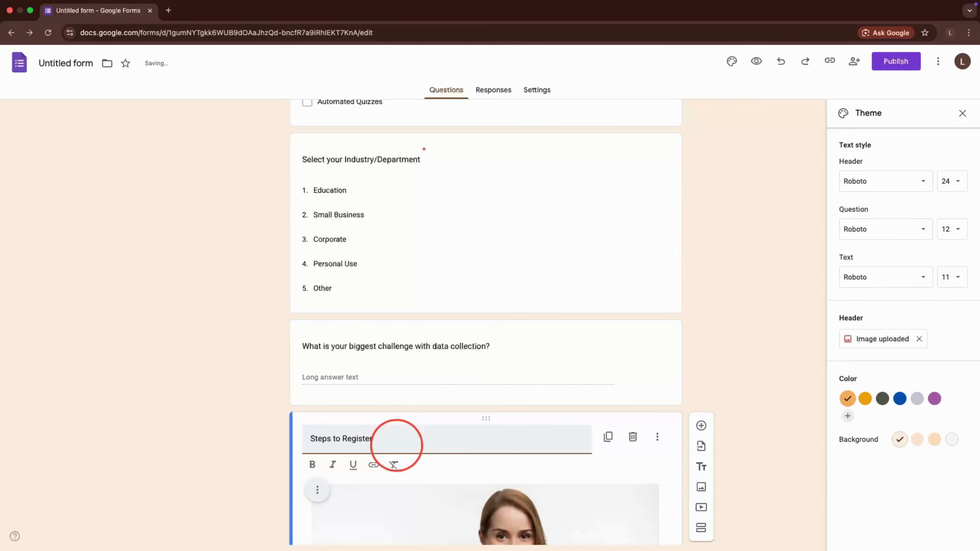
{"action": "scroll", "coordinate": [464, 397], "scroll_direction": "down", "scroll_amount": 6}
{"action": "left_click", "coordinate": [323, 266]}
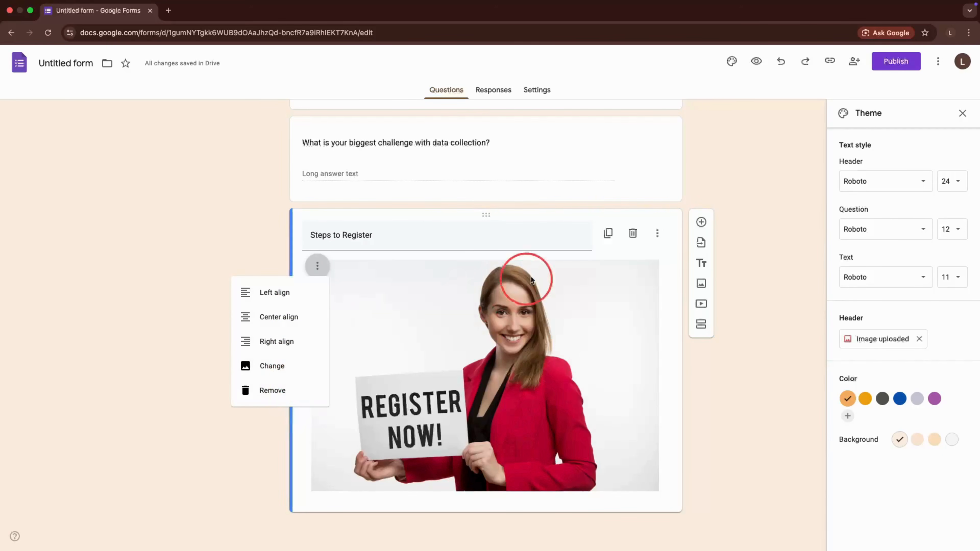
{"action": "left_click", "coordinate": [706, 443]}
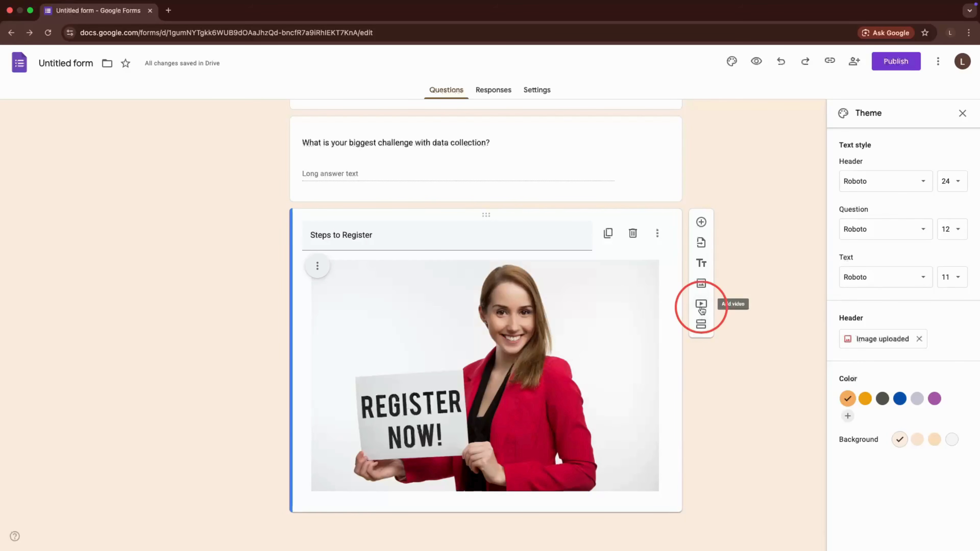
Step: Search YouTube for "Registration form" and insert the video "How To Create Registration Form Using HTML CSS & JavaScript" below the image
{"action": "left_click", "coordinate": [701, 304]}
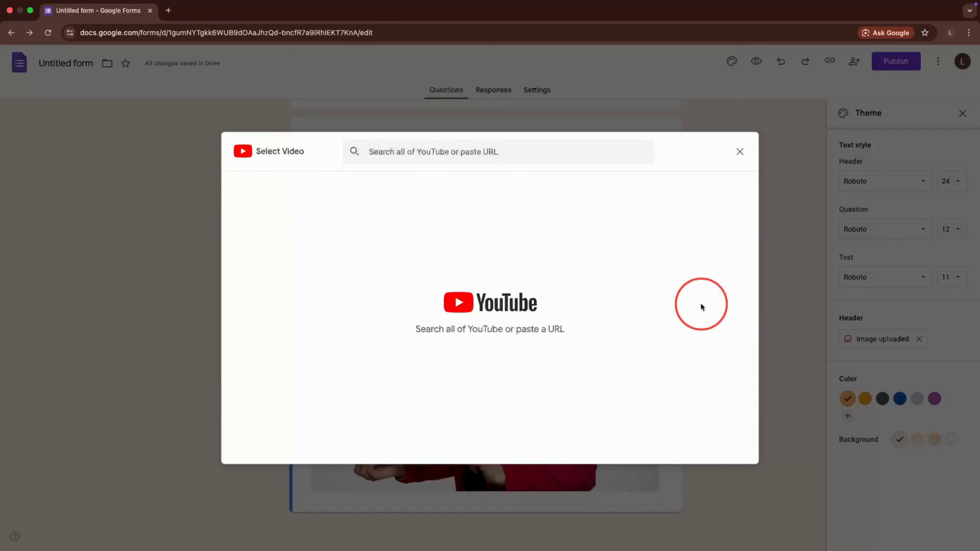
{"action": "left_click", "coordinate": [408, 154]}
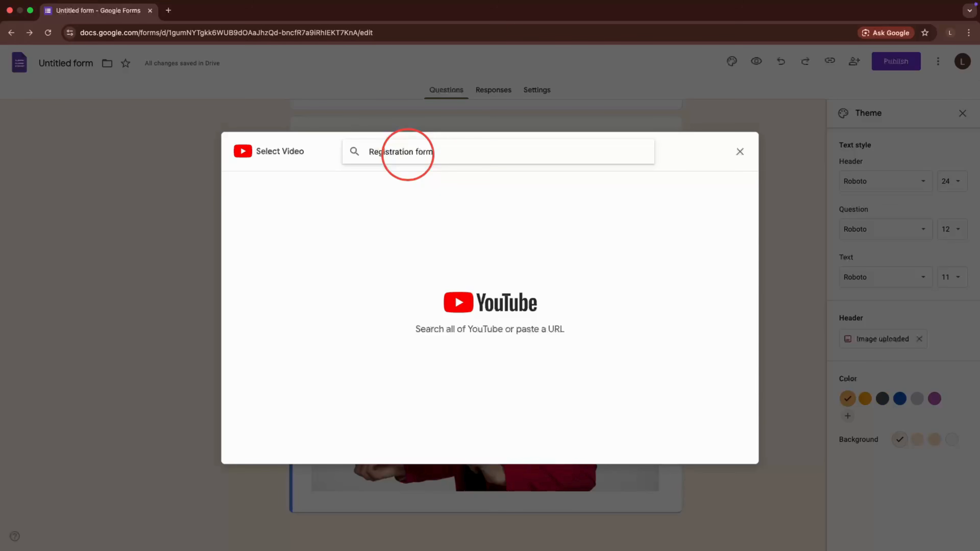
{"action": "key", "text": "Return"}
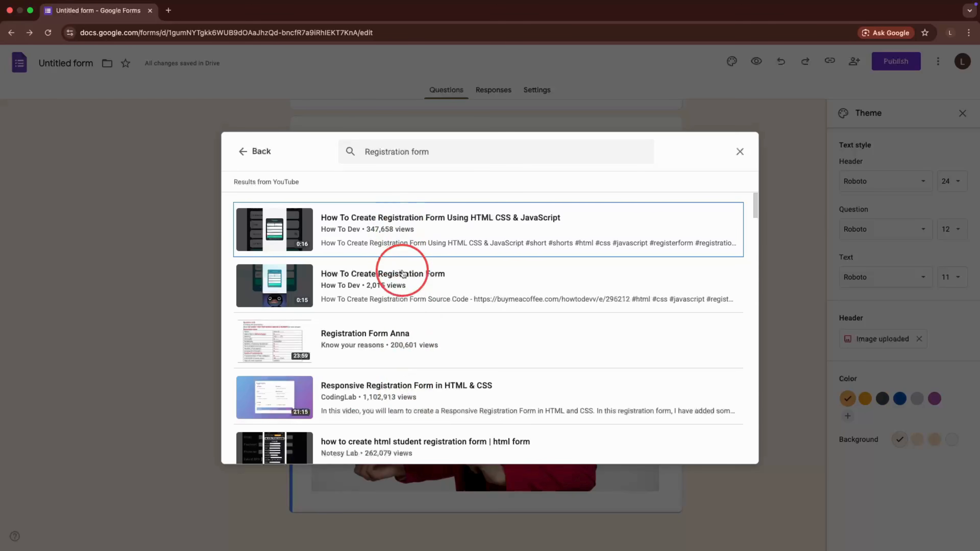
{"action": "left_click", "coordinate": [389, 223]}
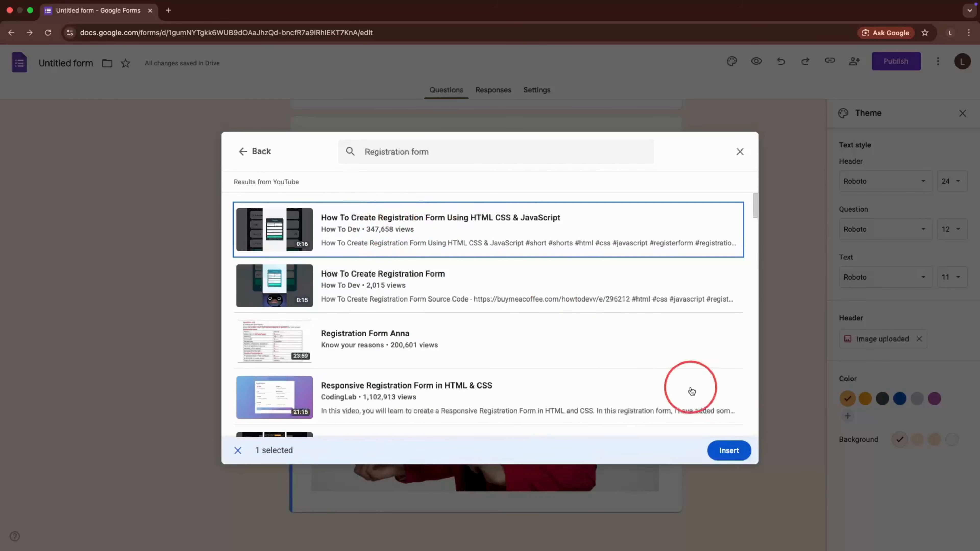
{"action": "left_click", "coordinate": [730, 451]}
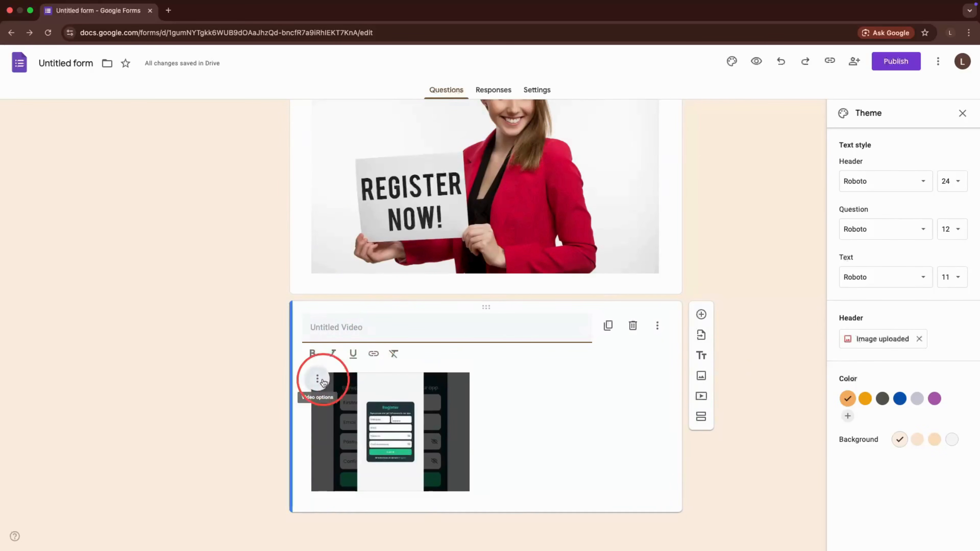
Step: Center-align the inserted video and title it "Video Title"
{"action": "left_click", "coordinate": [318, 379]}
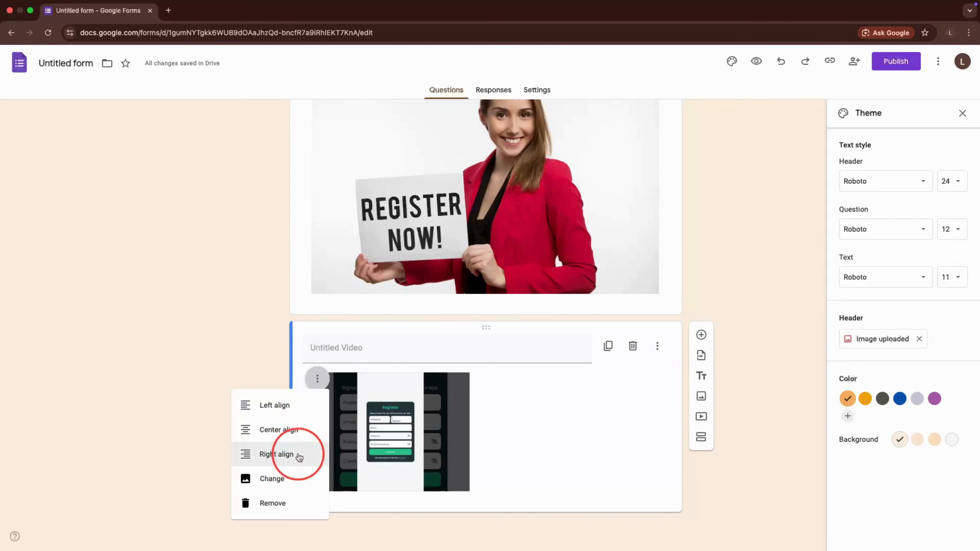
{"action": "left_click", "coordinate": [291, 430]}
{"action": "left_click", "coordinate": [372, 349]}
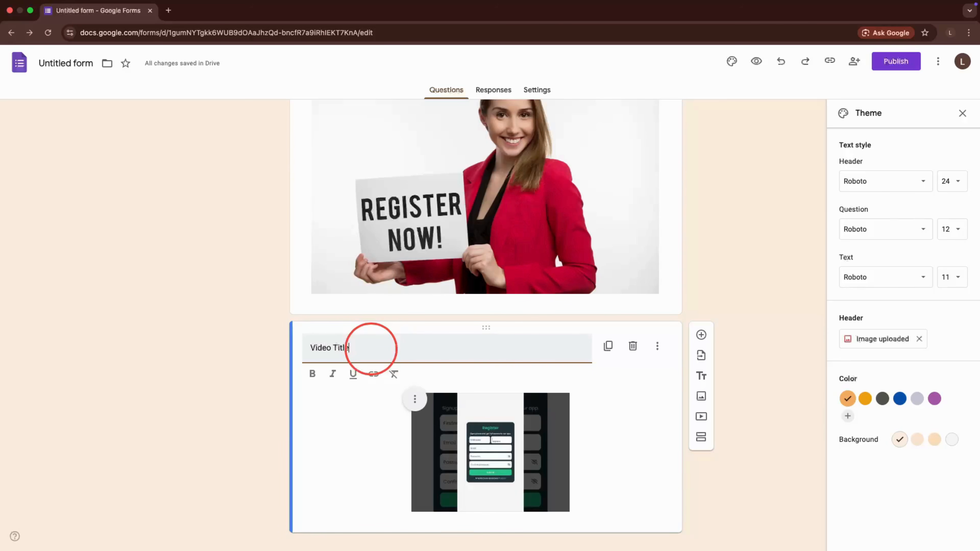
{"action": "left_click", "coordinate": [746, 324]}
Step: Review the form from its header and open its preview
{"action": "scroll", "coordinate": [756, 356], "scroll_direction": "up", "scroll_amount": 1}
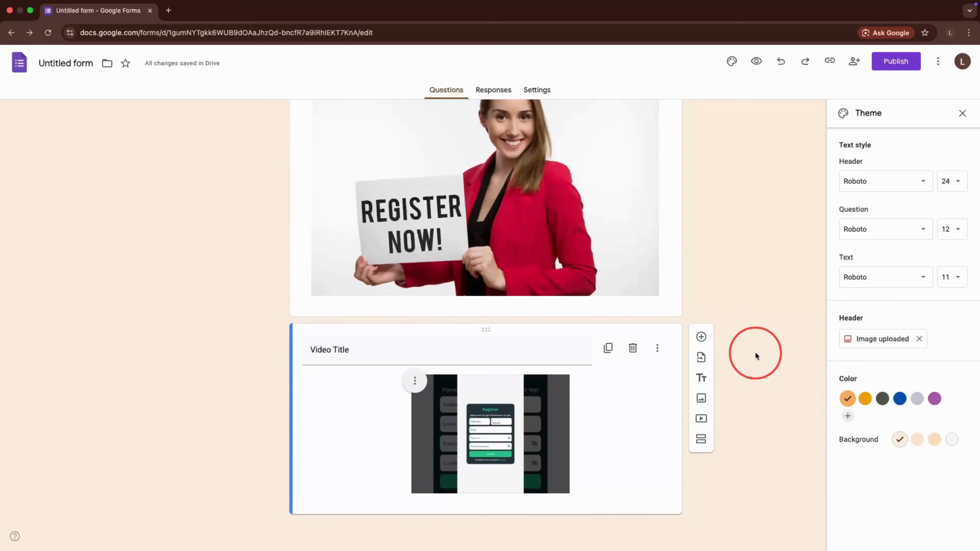
{"action": "scroll", "coordinate": [756, 353], "scroll_direction": "up", "scroll_amount": 15}
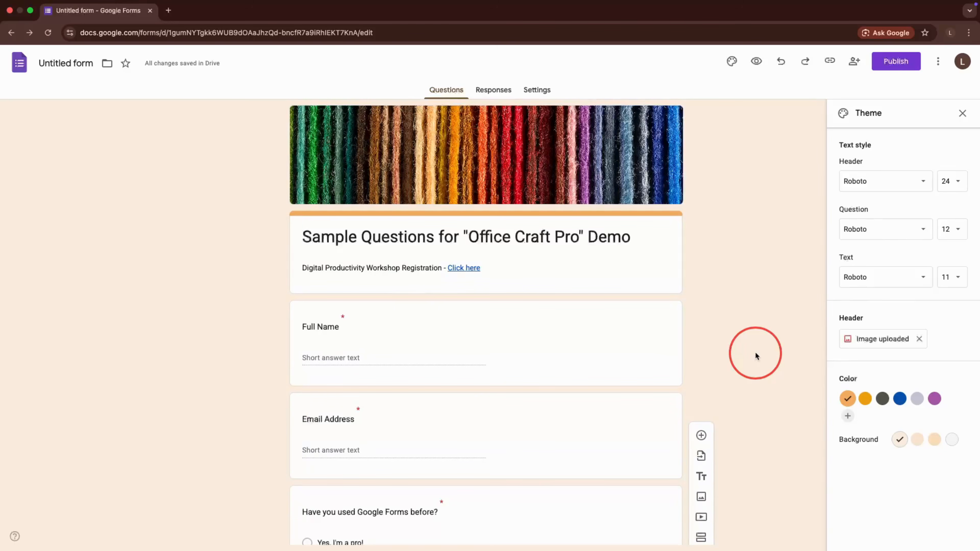
{"action": "left_click", "coordinate": [741, 281]}
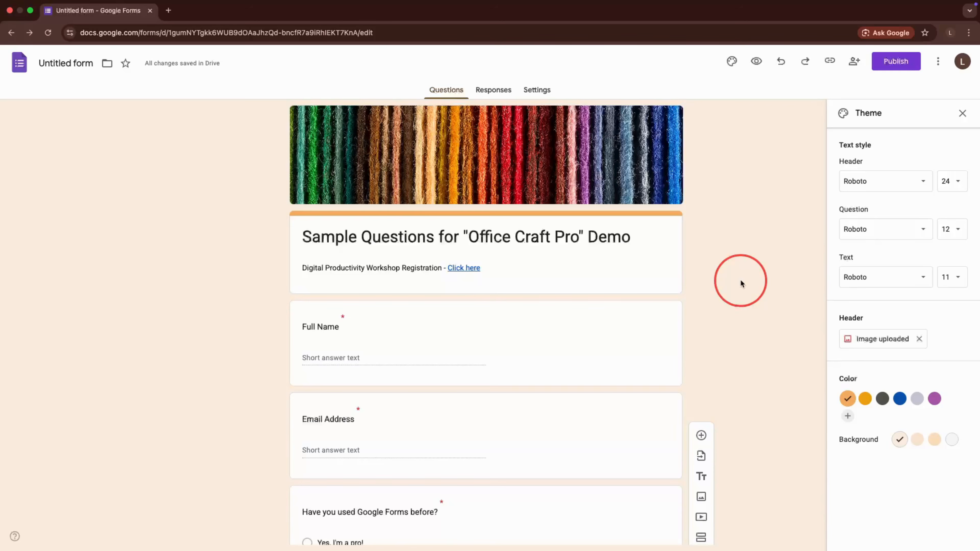
{"action": "left_click", "coordinate": [756, 61]}
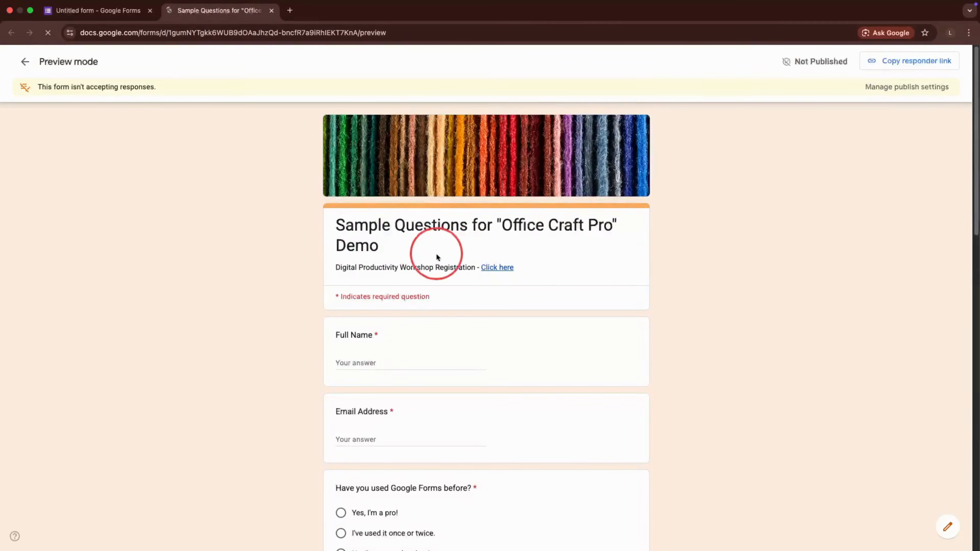
Step: Look through the previewed questions down to the "Steps to Register" image, and close the preview to return to editing
{"action": "scroll", "coordinate": [440, 261], "scroll_direction": "down", "scroll_amount": 3}
{"action": "scroll", "coordinate": [446, 270], "scroll_direction": "down", "scroll_amount": 8}
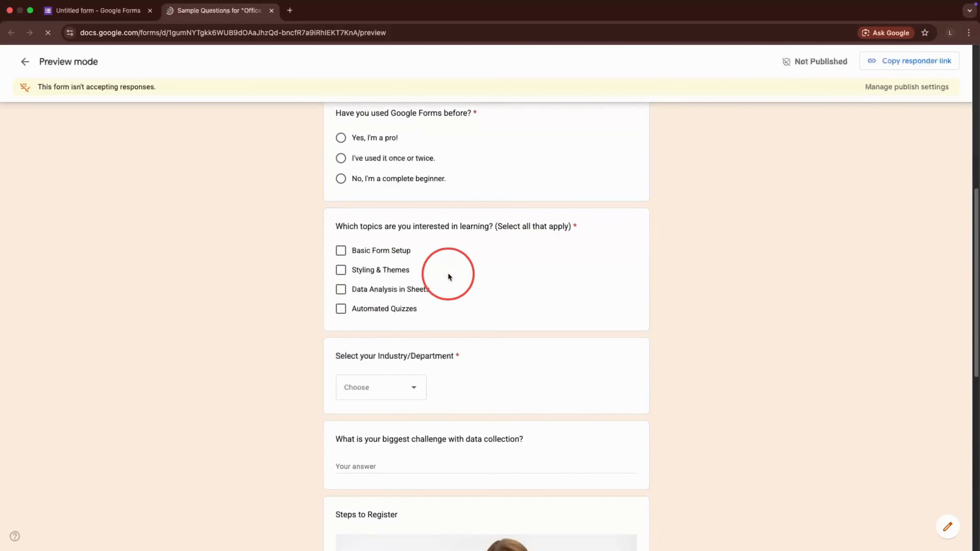
{"action": "scroll", "coordinate": [447, 275], "scroll_direction": "down", "scroll_amount": 10}
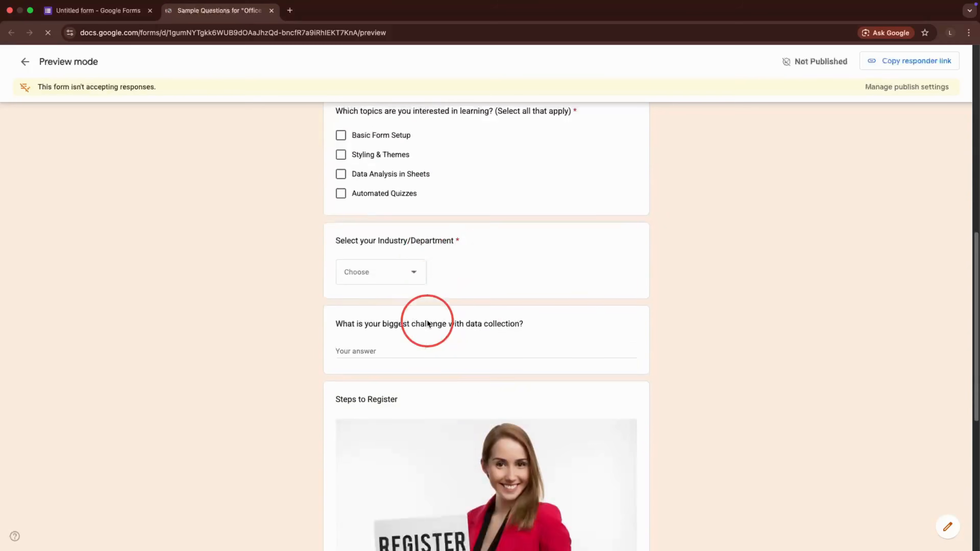
{"action": "scroll", "coordinate": [427, 321], "scroll_direction": "up", "scroll_amount": 20}
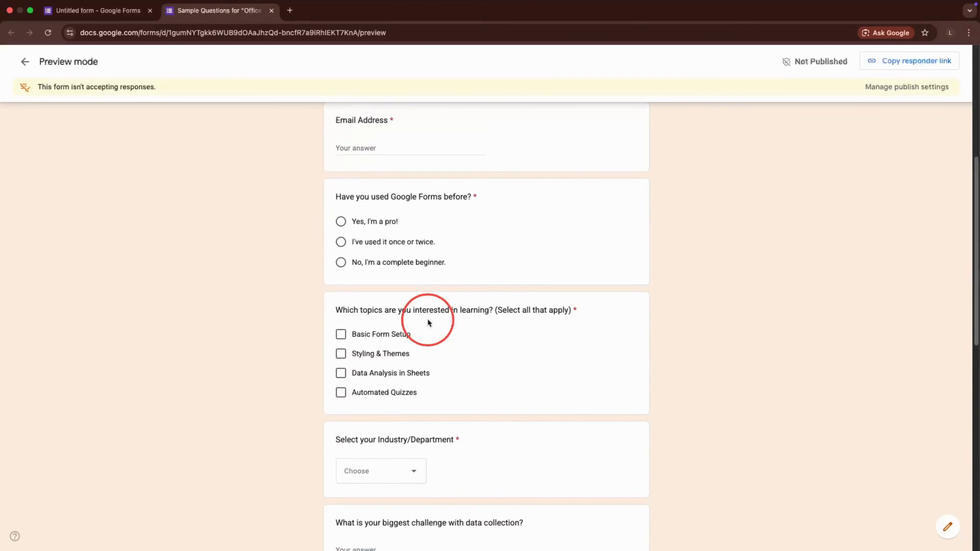
{"action": "left_click", "coordinate": [272, 11]}
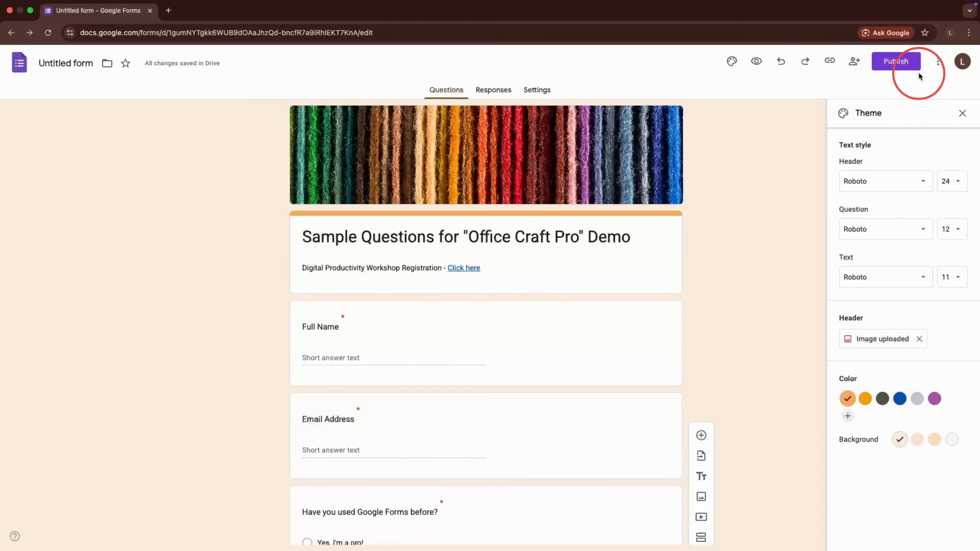
Step: Publish the form and shorten the URL of its responder link
{"action": "left_click", "coordinate": [887, 70]}
{"action": "left_click", "coordinate": [578, 211]}
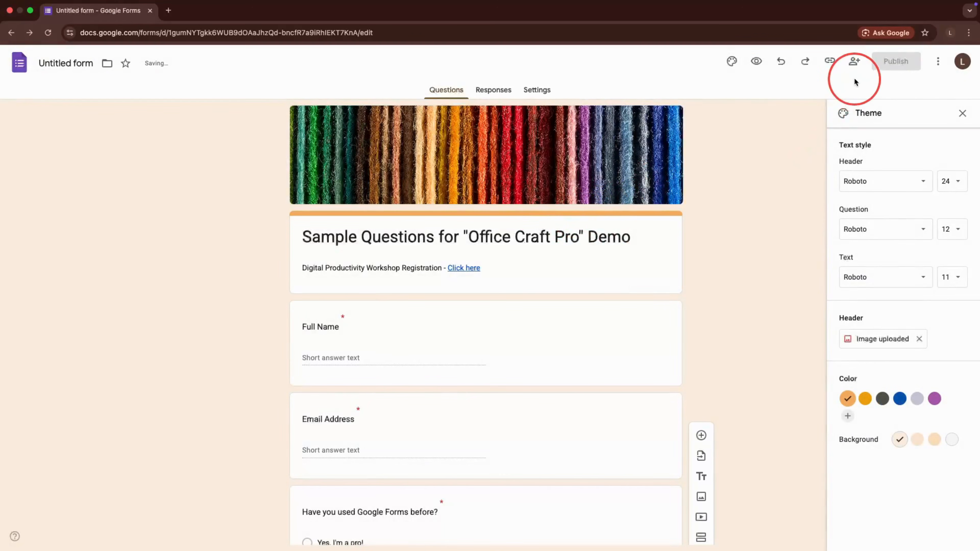
{"action": "left_click", "coordinate": [837, 126]}
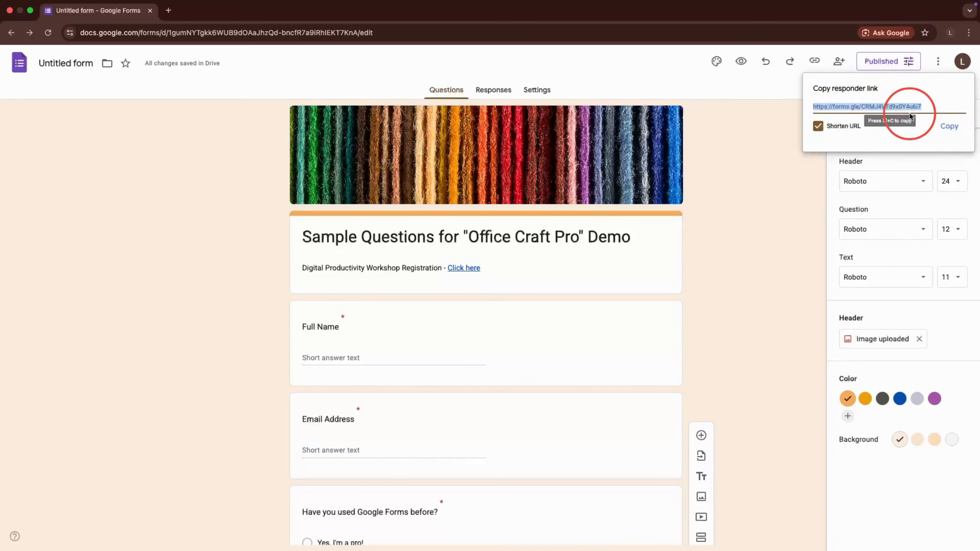
{"action": "left_click", "coordinate": [790, 153]}
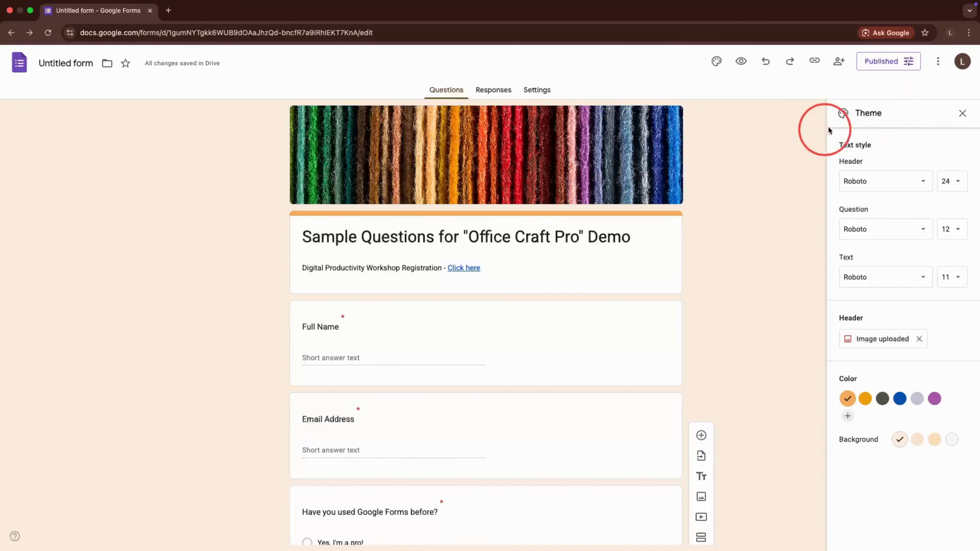
Step: Copy the form's embed HTML code to the clipboard and close the embed dialog
{"action": "left_click", "coordinate": [938, 61]}
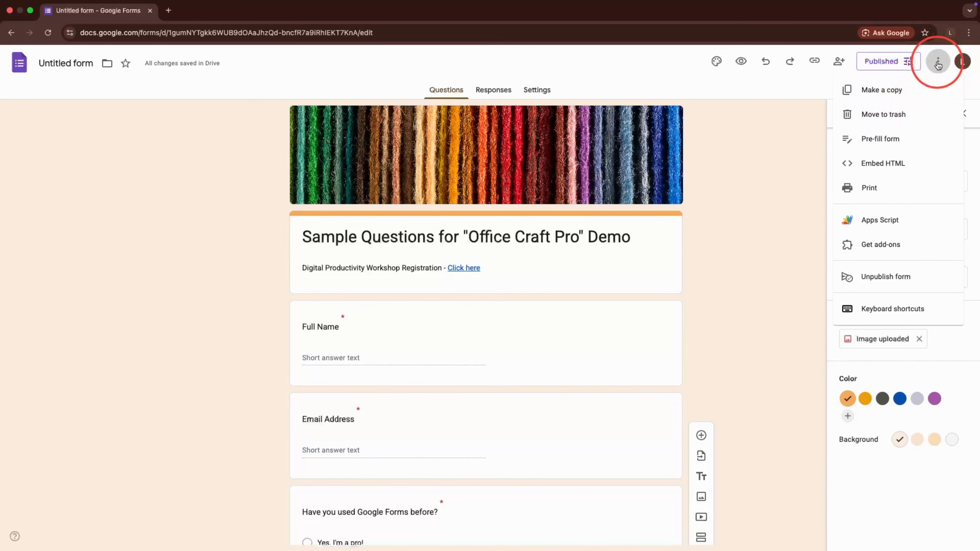
{"action": "left_click", "coordinate": [882, 164]}
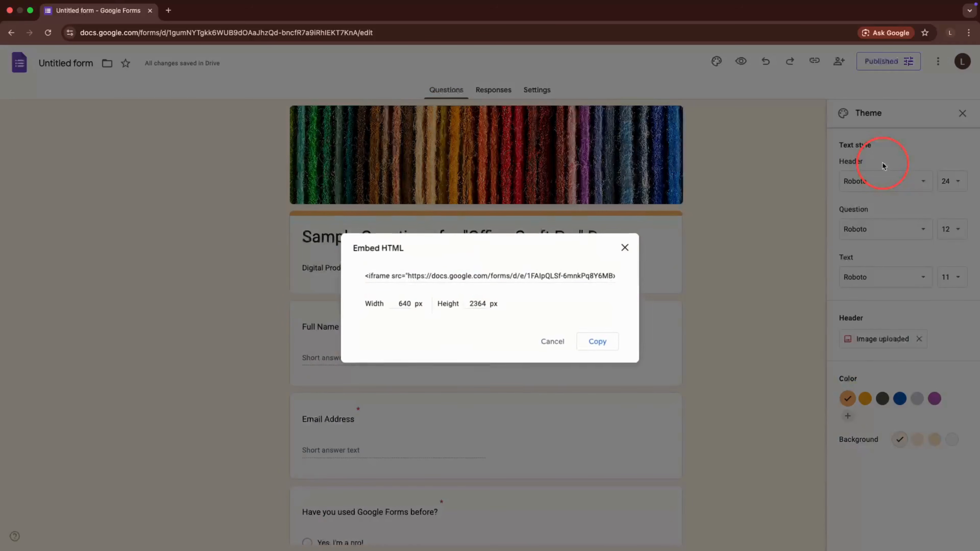
{"action": "left_click", "coordinate": [380, 277]}
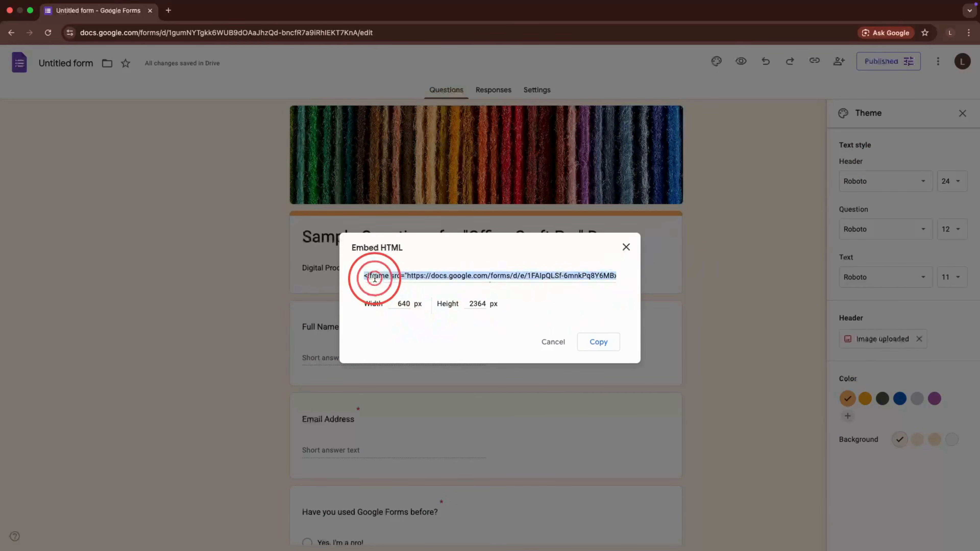
{"action": "left_click", "coordinate": [599, 344]}
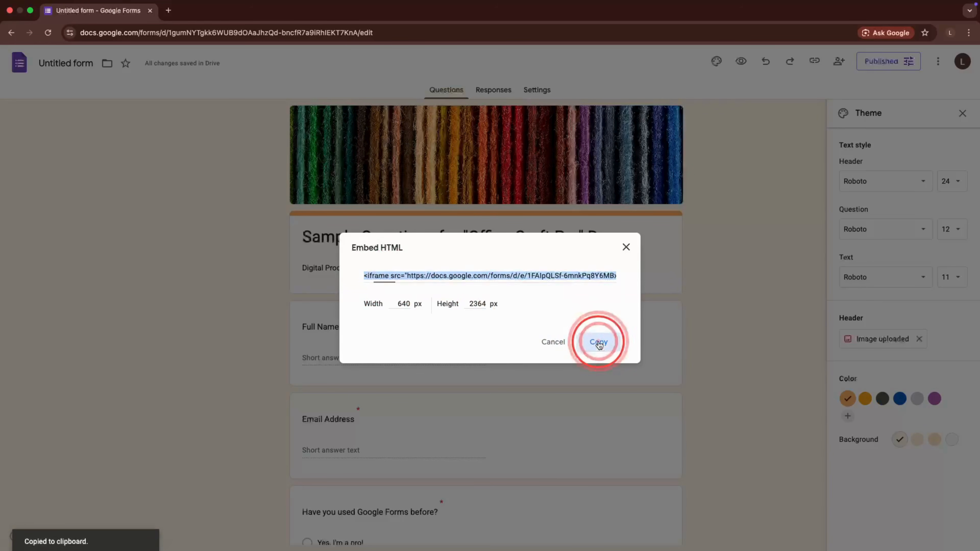
{"action": "left_click", "coordinate": [625, 248]}
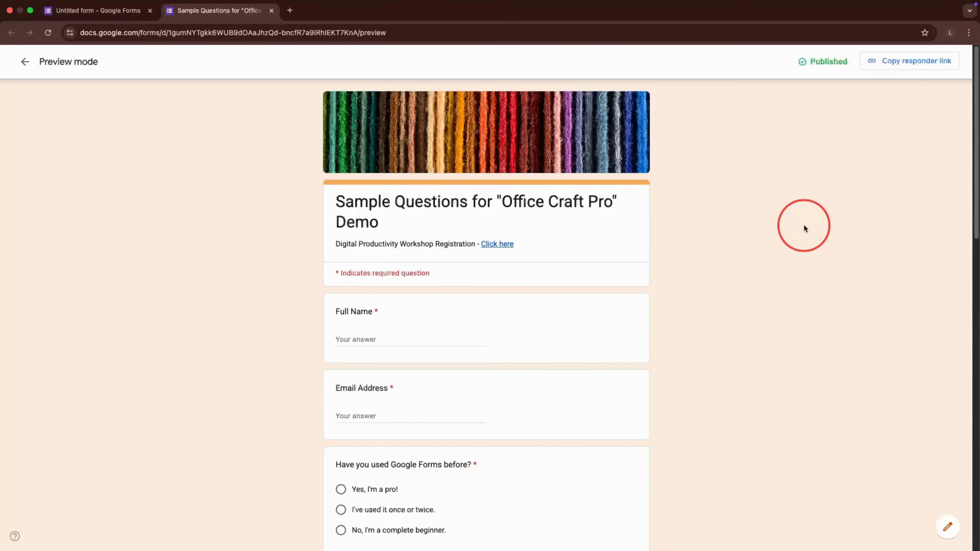
Step: Review the published form's questions in preview mode
{"action": "scroll", "coordinate": [793, 219], "scroll_direction": "down", "scroll_amount": 20}
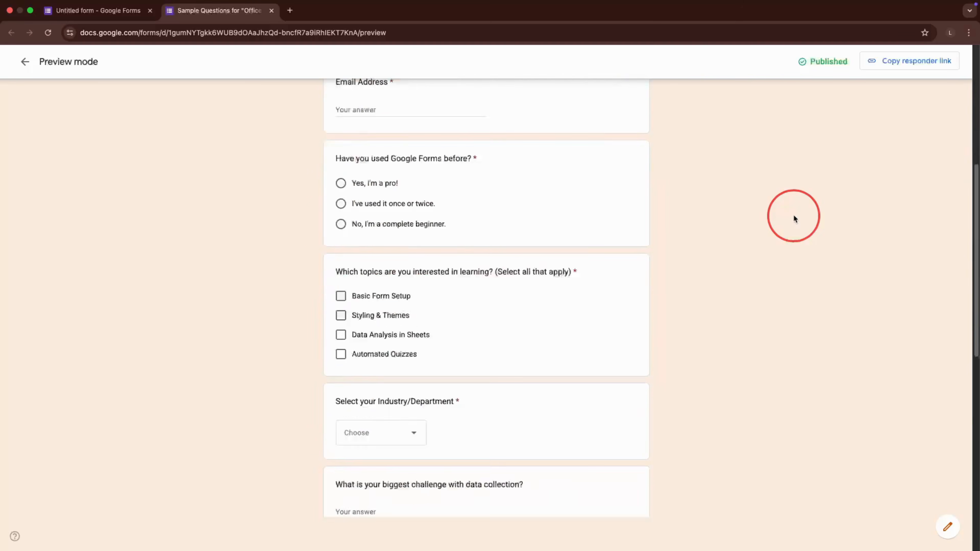
{"action": "scroll", "coordinate": [794, 216], "scroll_direction": "up", "scroll_amount": 20}
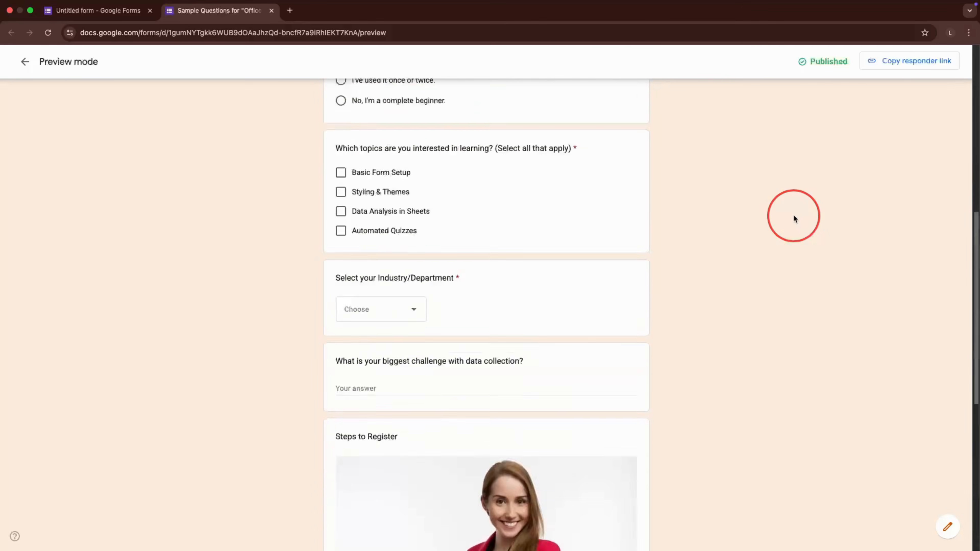